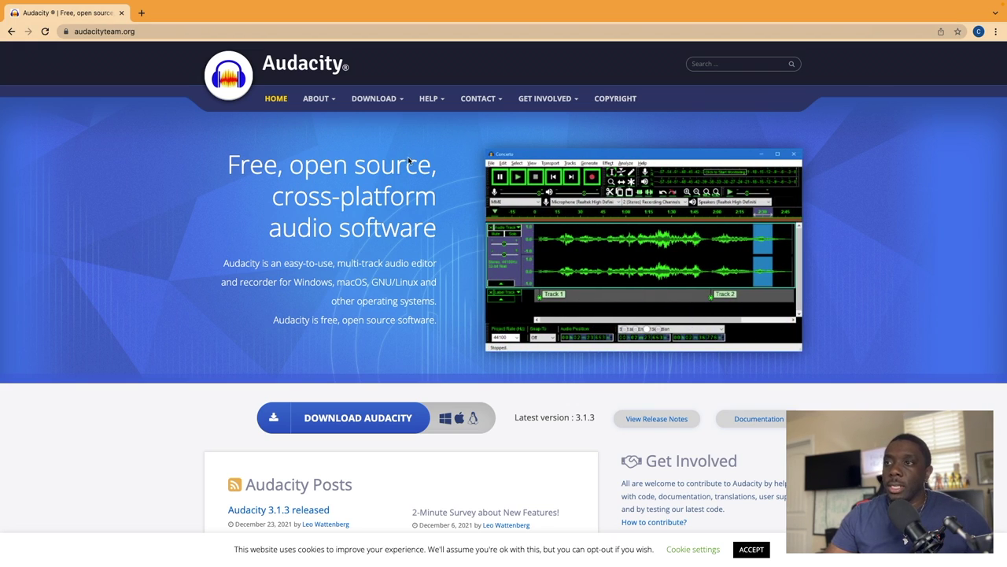
- Go to the Audacity download page at audacityteam.org/download and scroll through its download options
scroll(376, 164, down, 1)
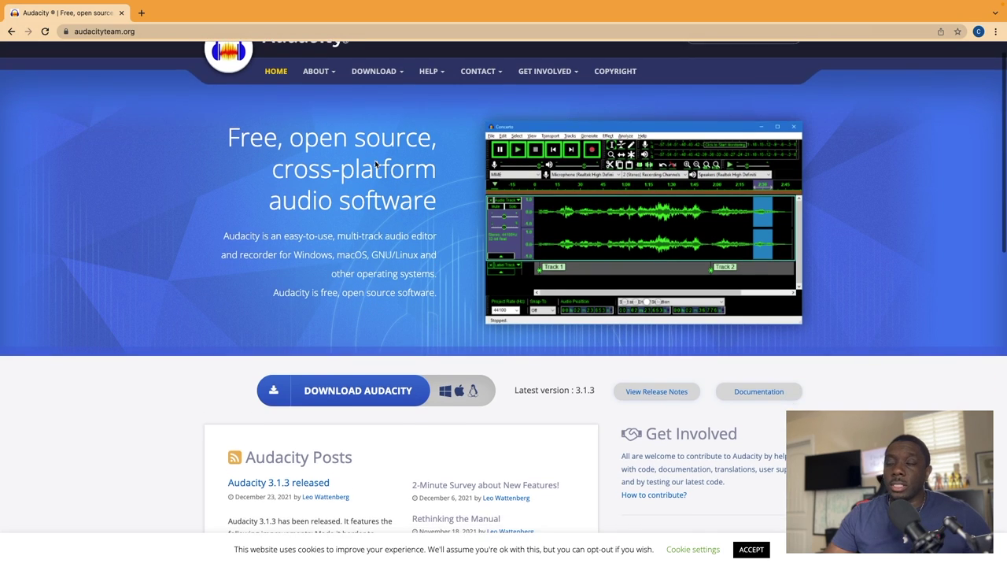
scroll(376, 160, up, 1)
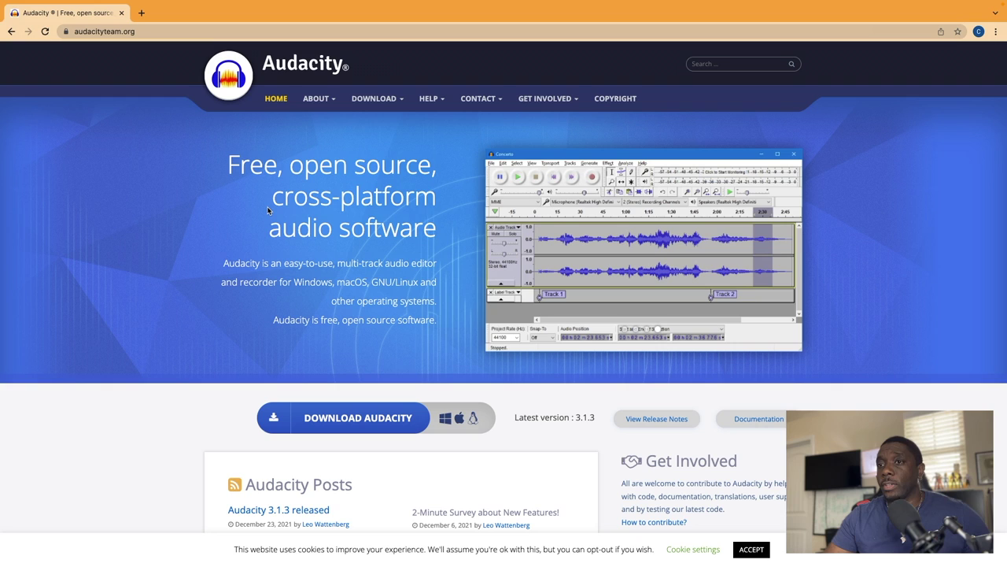
scroll(236, 231, down, 5)
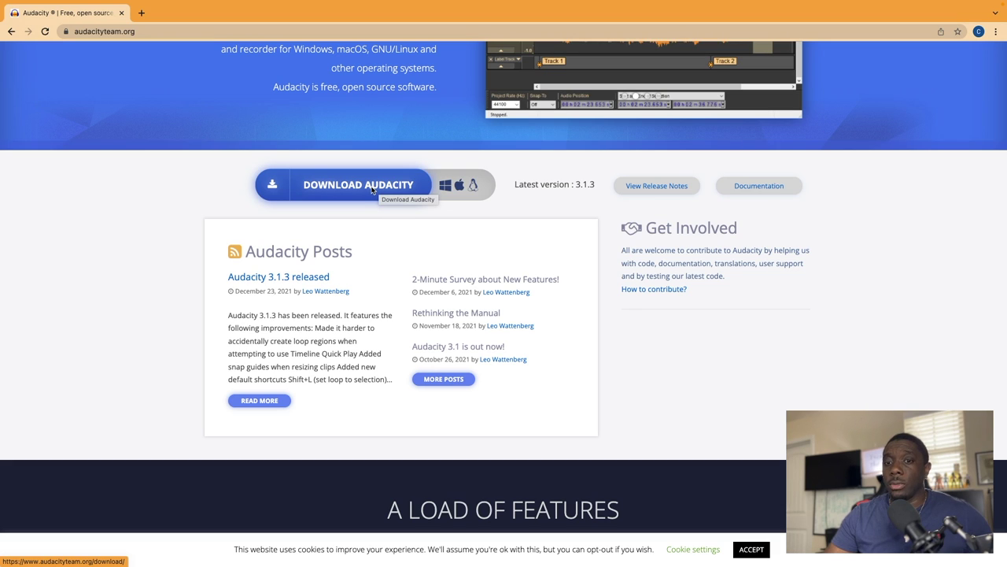
click(372, 189)
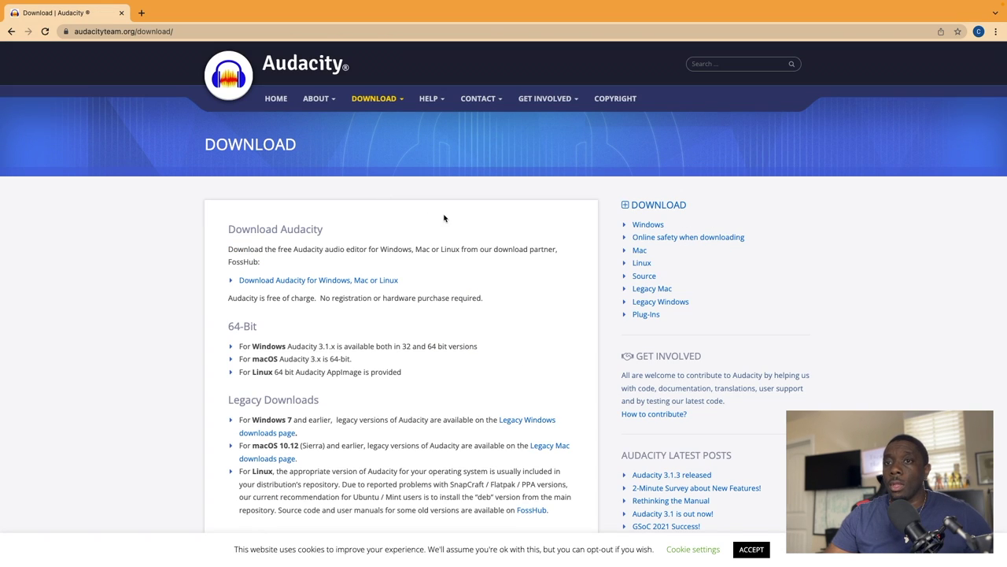
scroll(444, 218, down, 3)
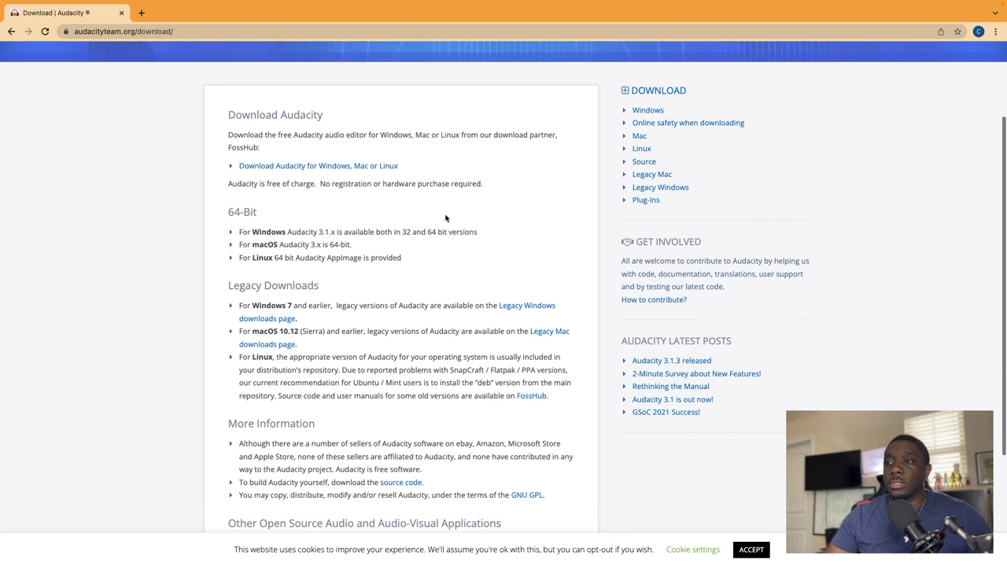
scroll(446, 218, down, 1)
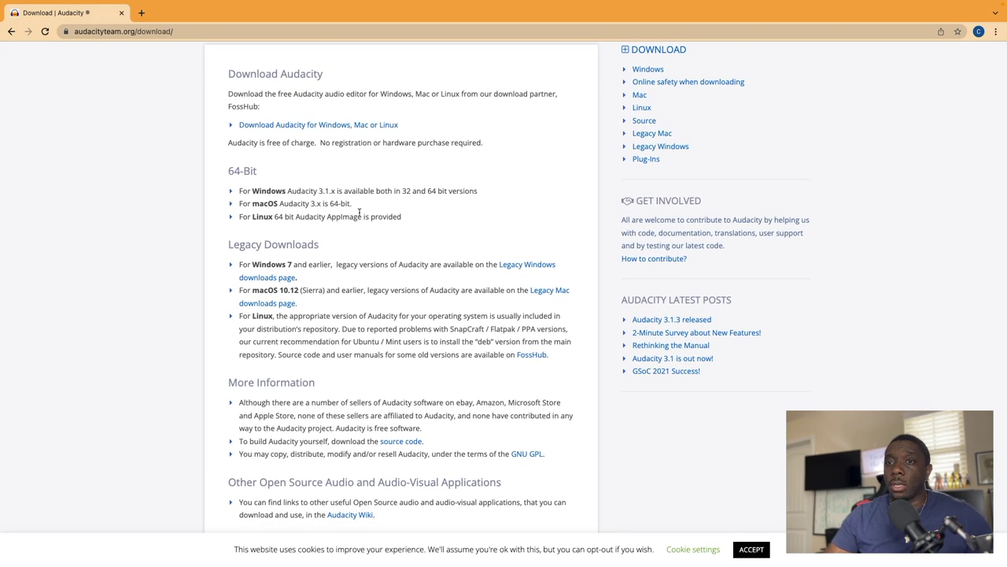
- Download the Audacity 3.1.3 macOS DMG from FossHub and open the downloaded disk image
click(286, 126)
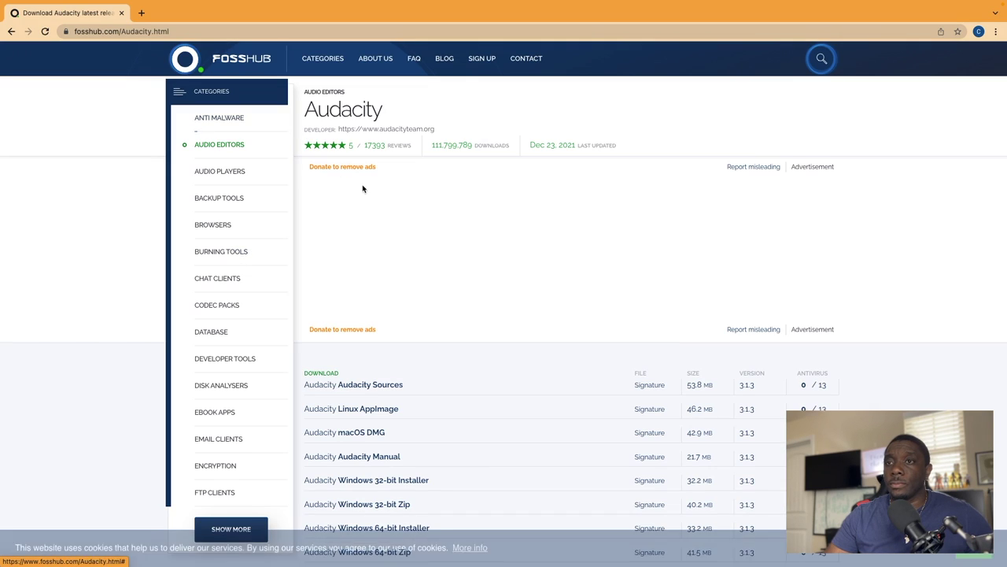
scroll(435, 228, down, 5)
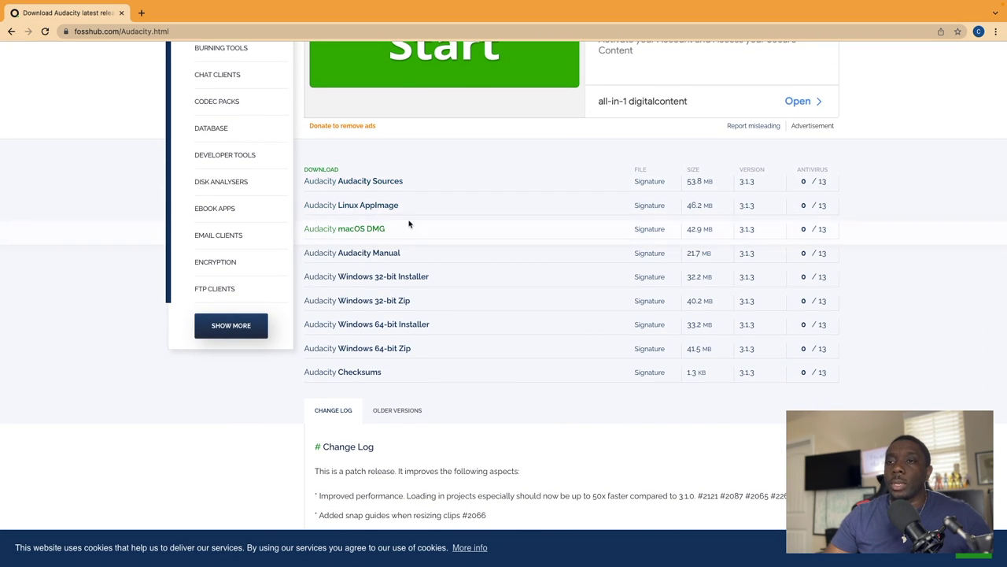
click(354, 231)
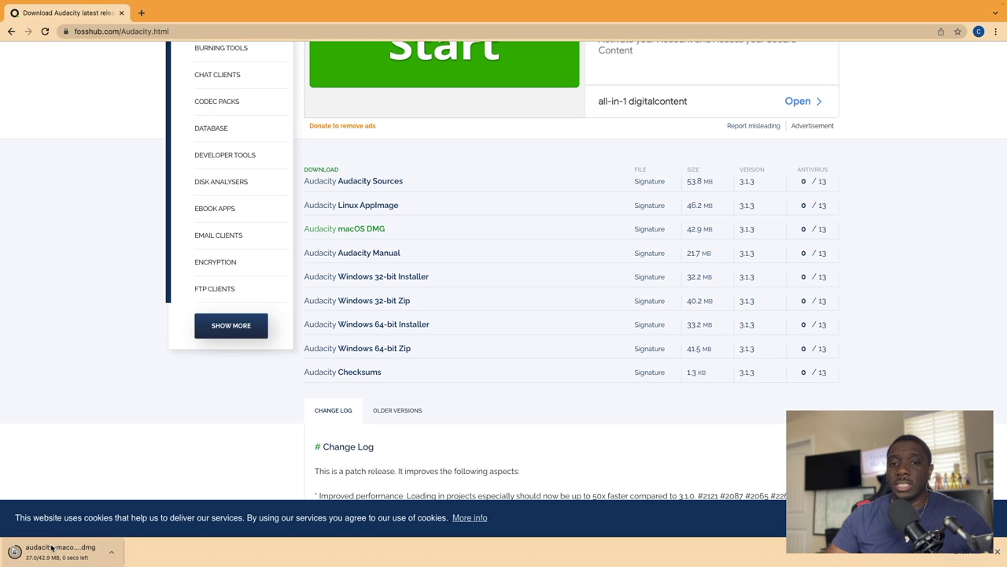
click(91, 554)
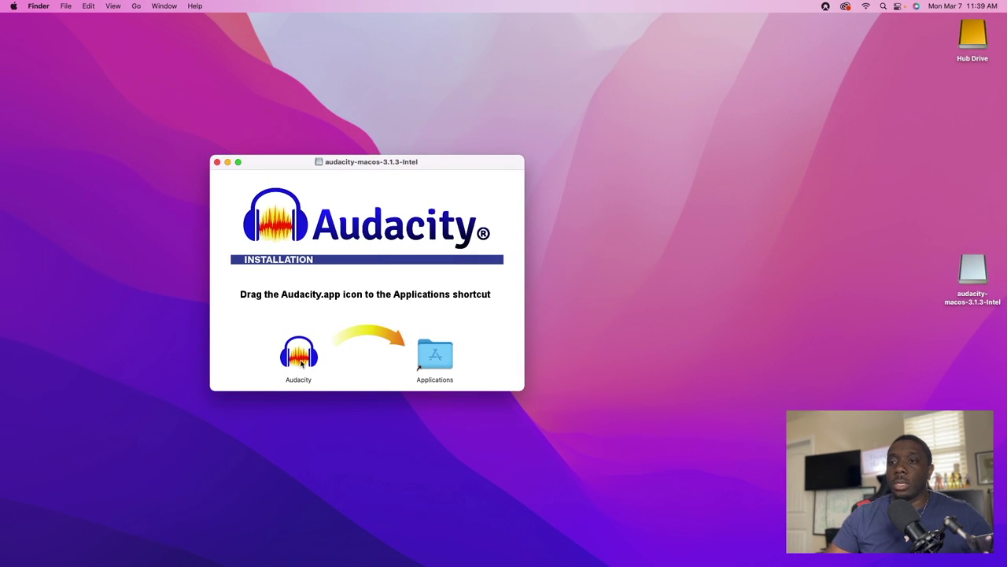
- Copy Audacity.app into Applications, close the installer window and eject the Audacity disk image
drag(296, 362, 315, 350)
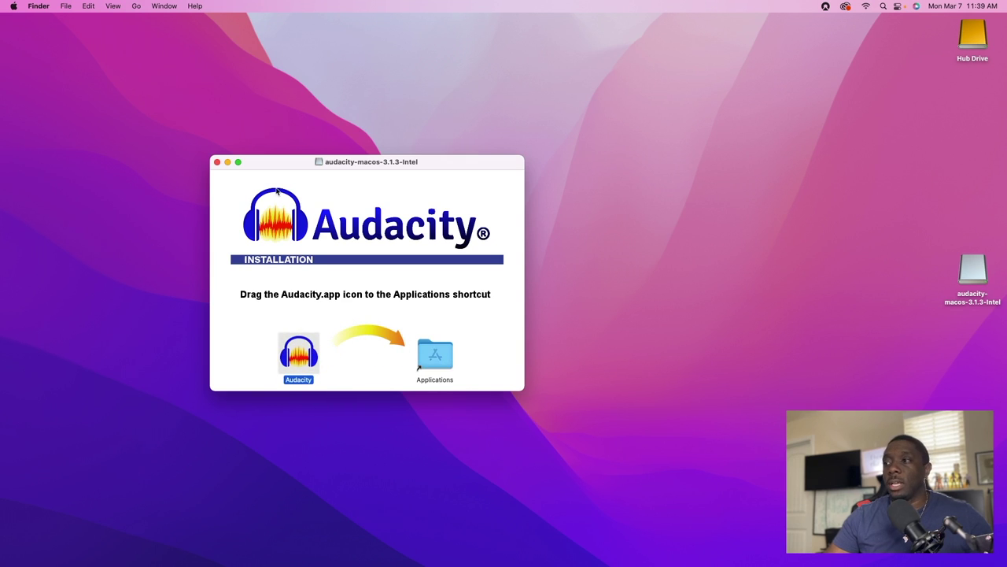
click(217, 162)
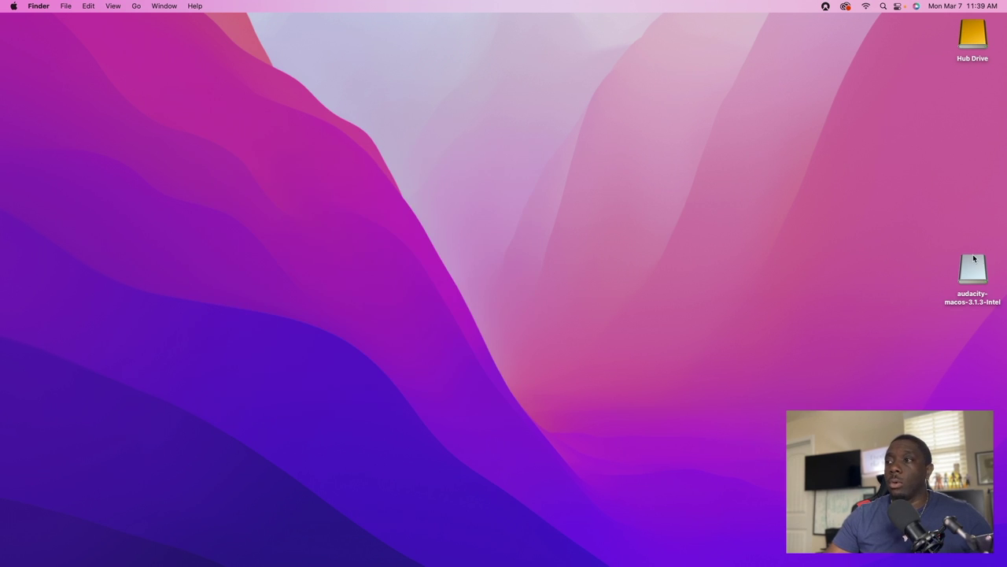
right_click(969, 272)
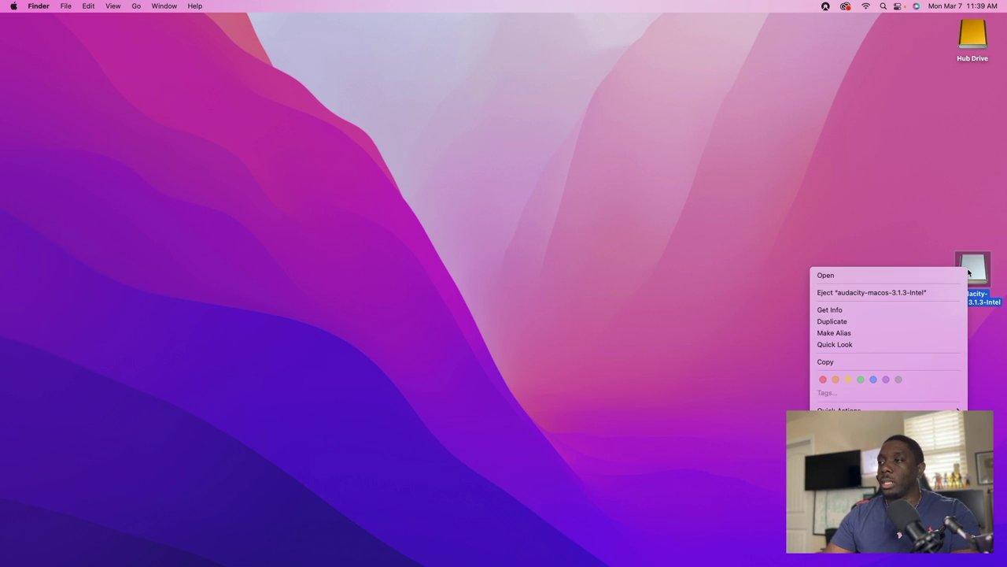
click(887, 294)
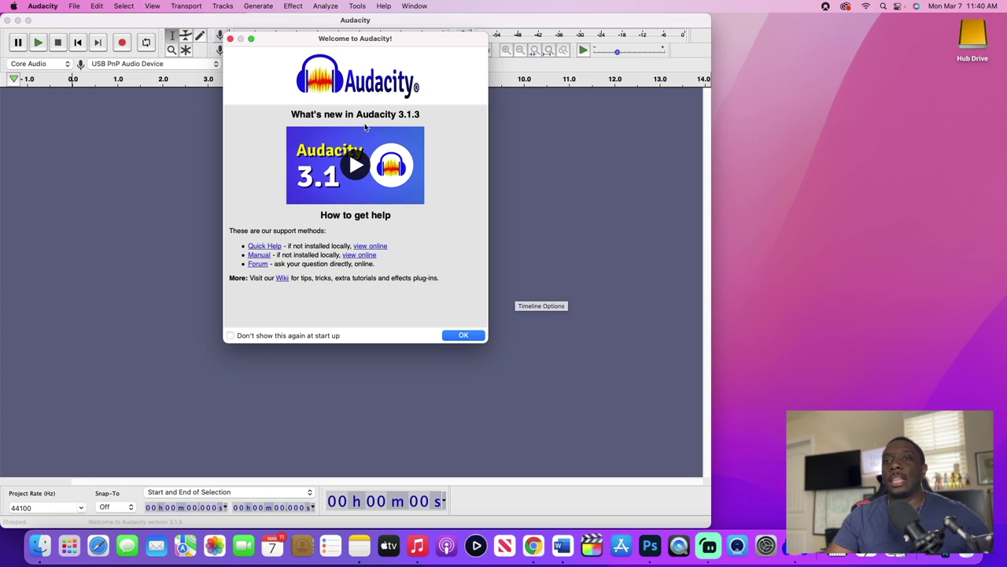
- Dismiss the welcome dialog with 'Don't show this again at start up' ticked and maximise the window
click(229, 335)
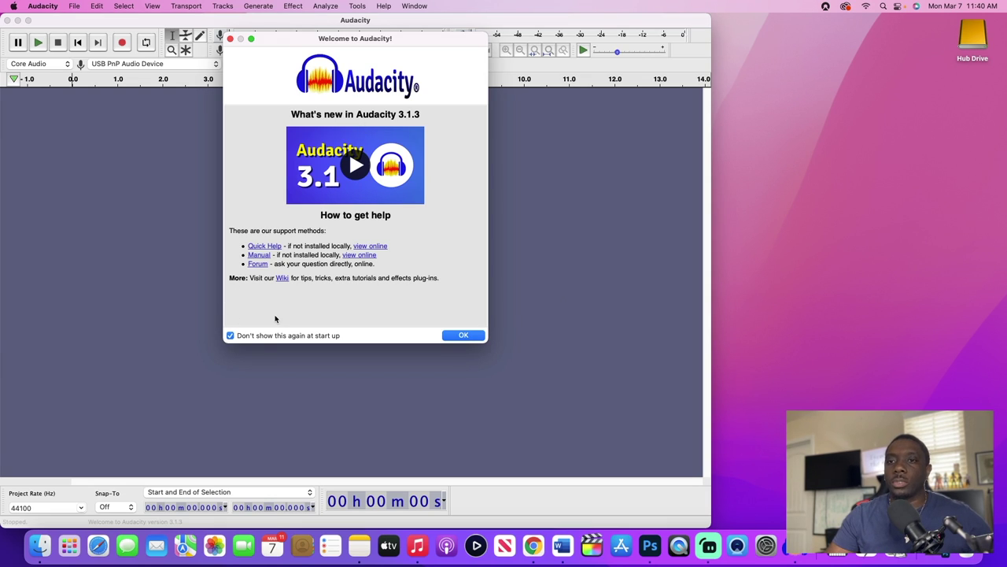
click(462, 335)
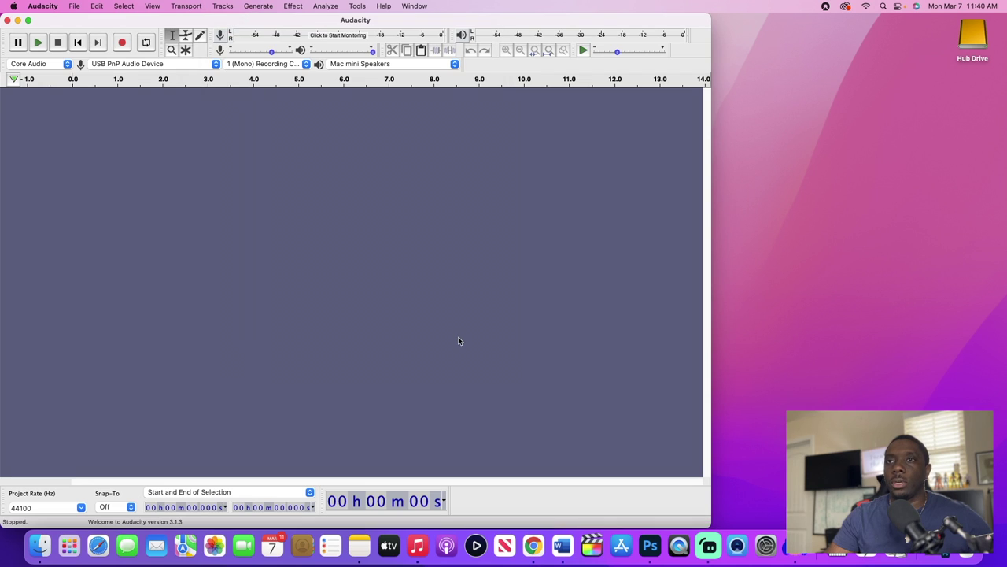
click(29, 20)
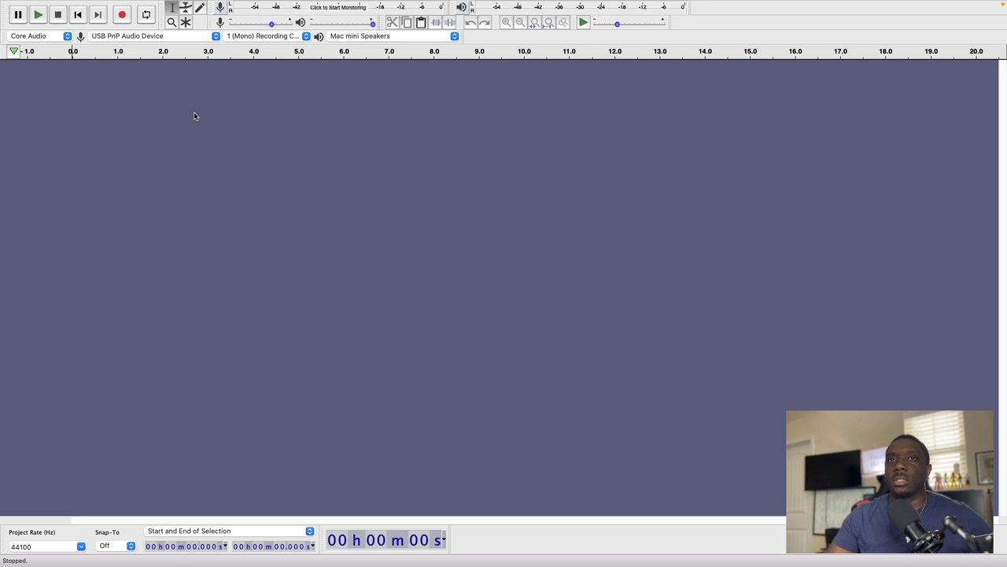
mouse_move(168, 4)
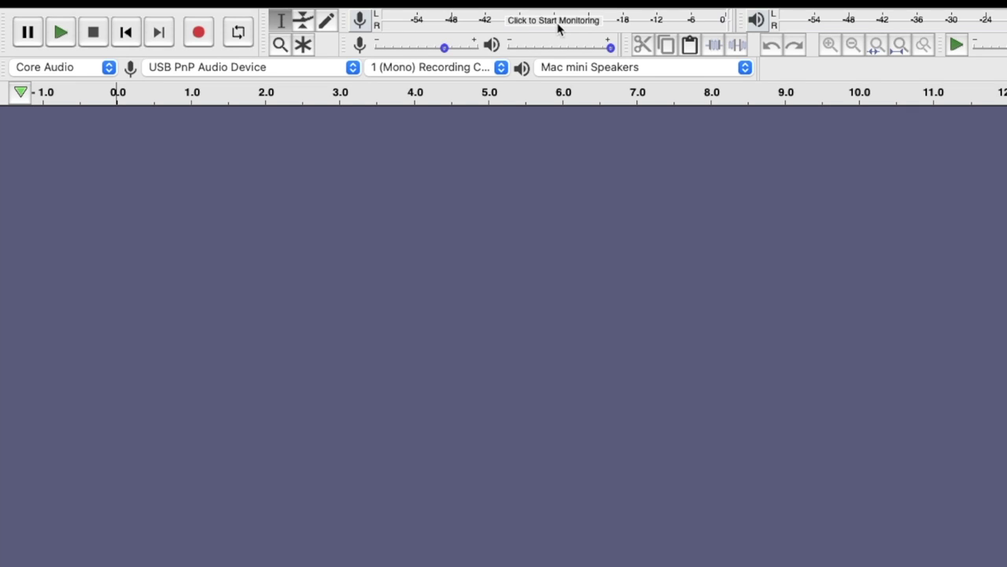
- Start input monitoring and confirm Core Audio, USB PnP Audio Device, mono recording and Mac mini Speakers
click(582, 25)
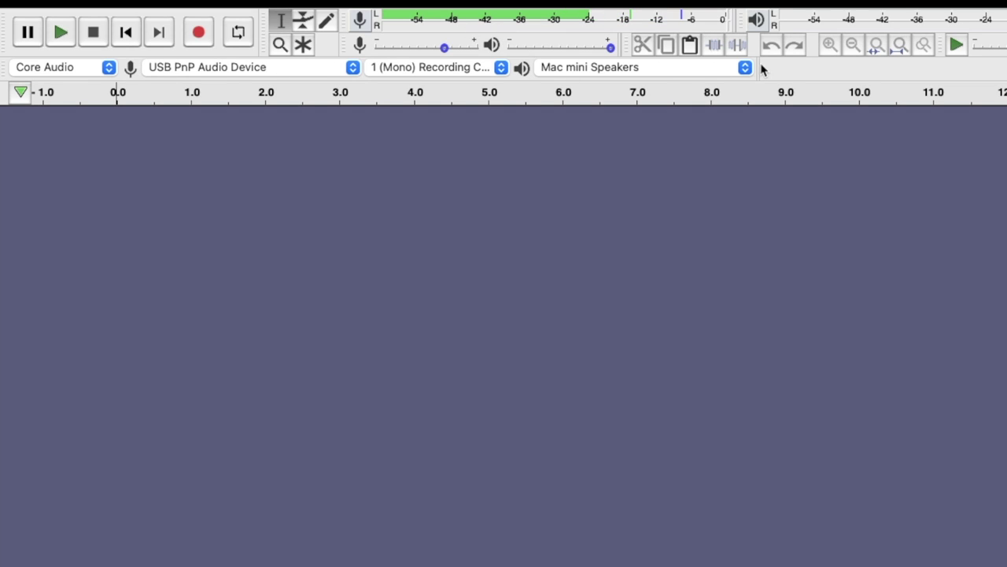
click(109, 69)
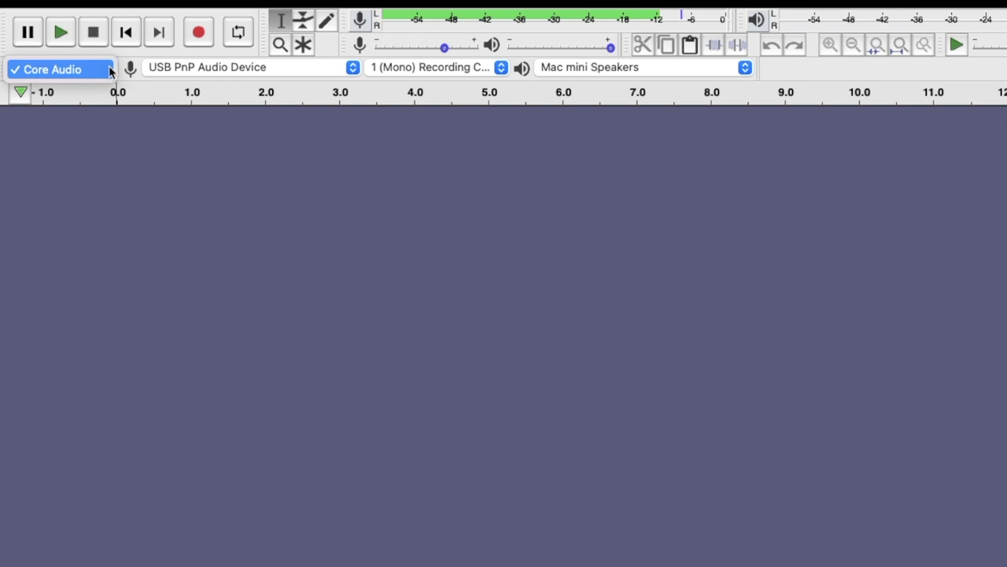
click(351, 70)
click(352, 69)
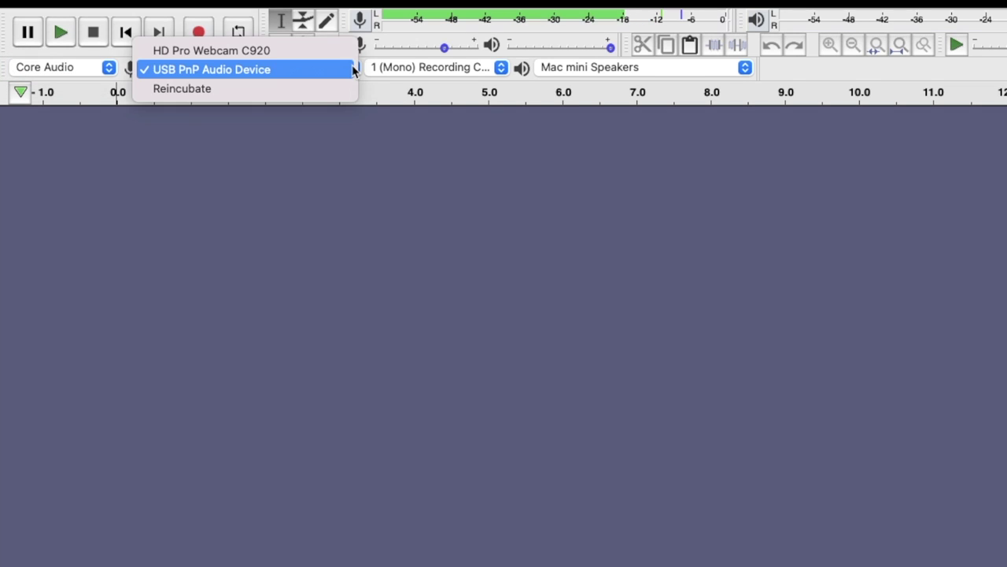
click(417, 86)
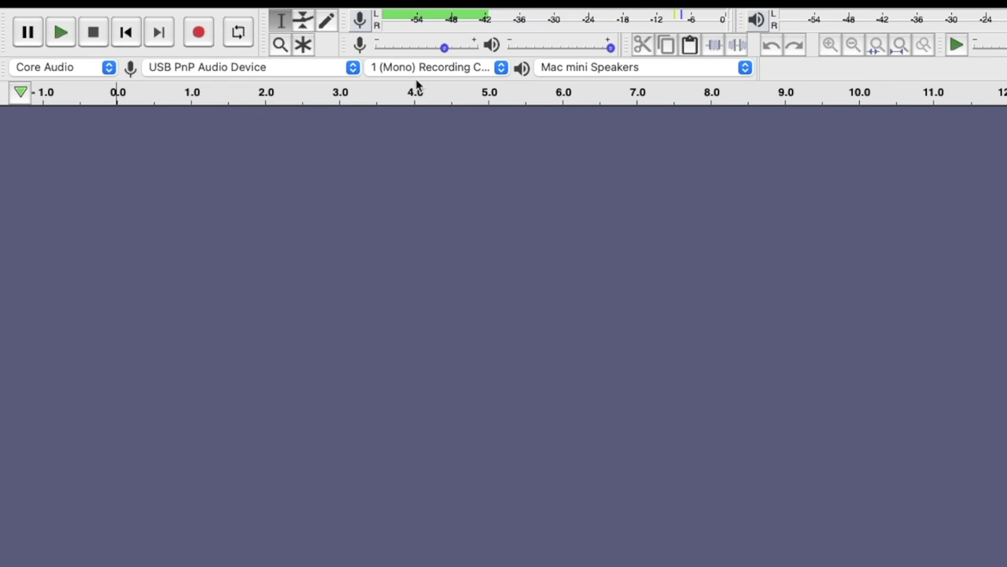
click(500, 68)
click(504, 72)
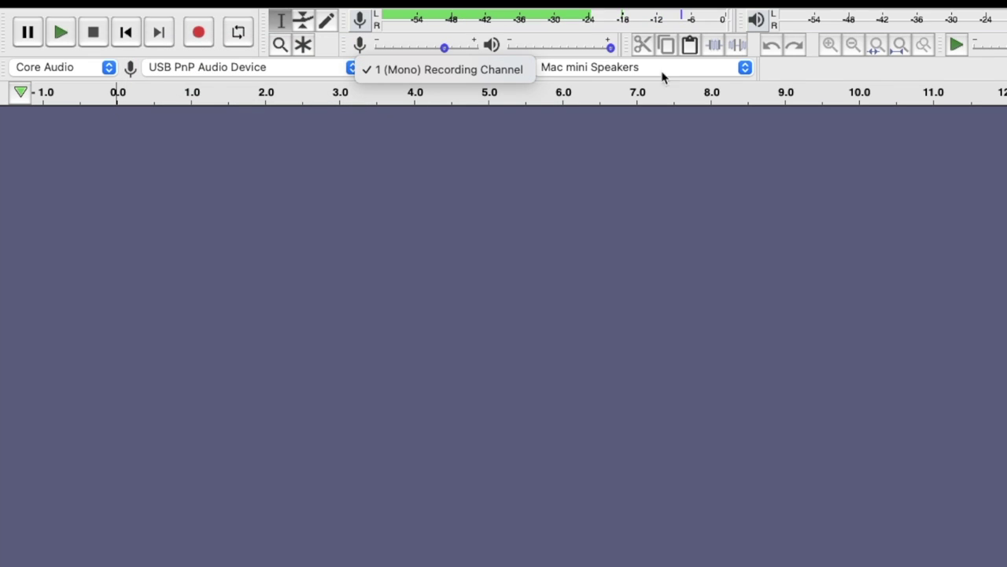
click(745, 70)
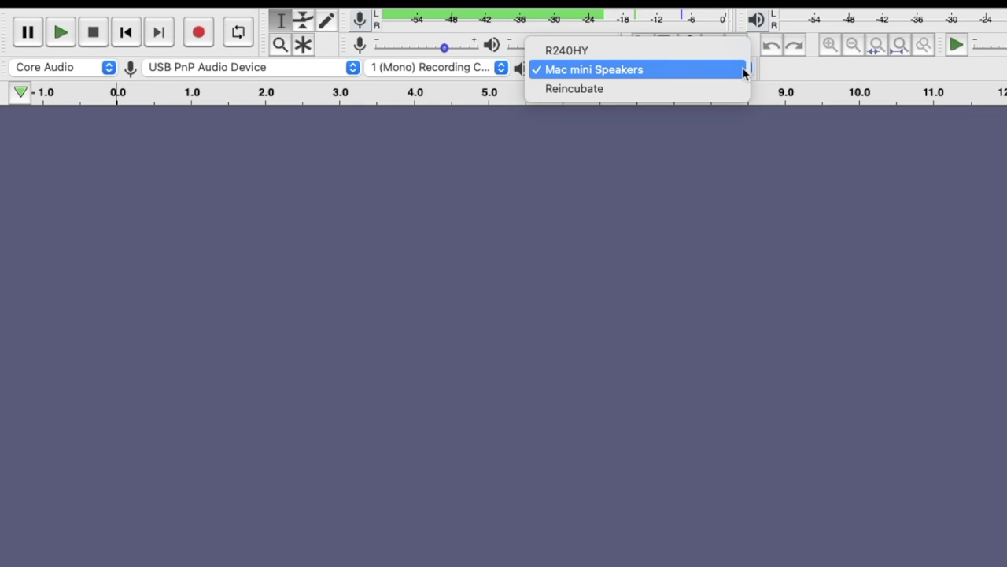
click(779, 74)
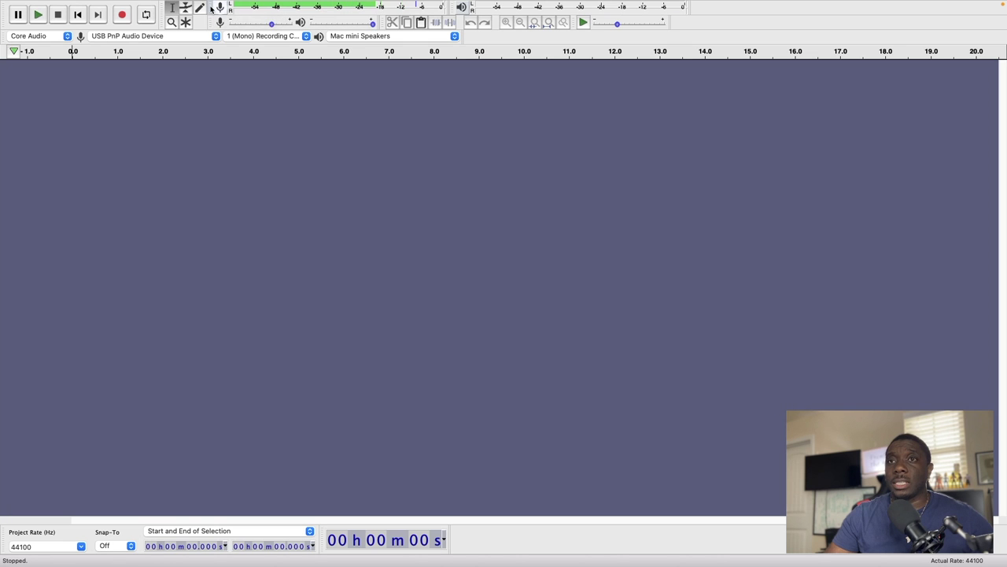
- Float the recording meter as a tall, narrow window at the left edge of the screen
drag(217, 8, 286, 167)
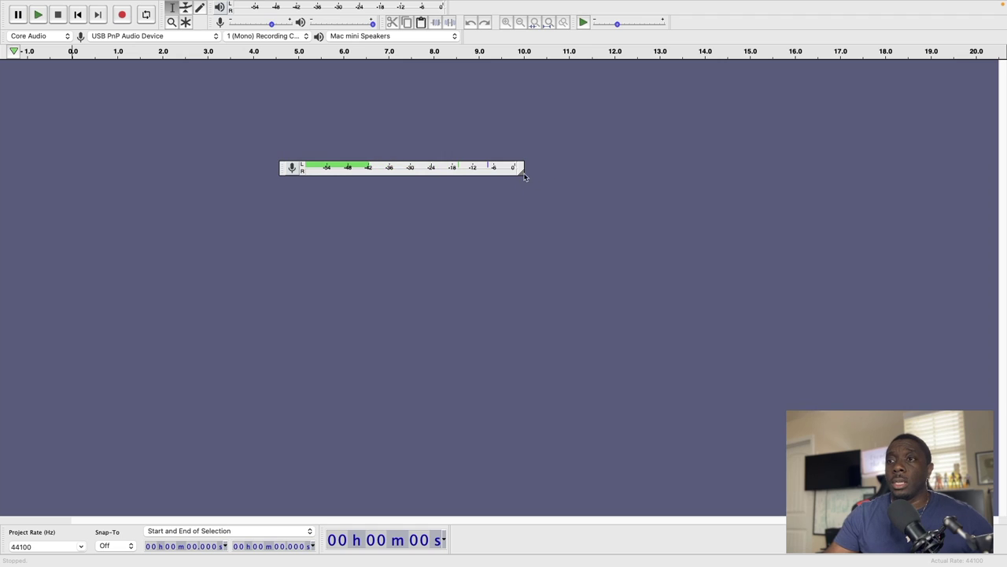
drag(522, 172, 362, 324)
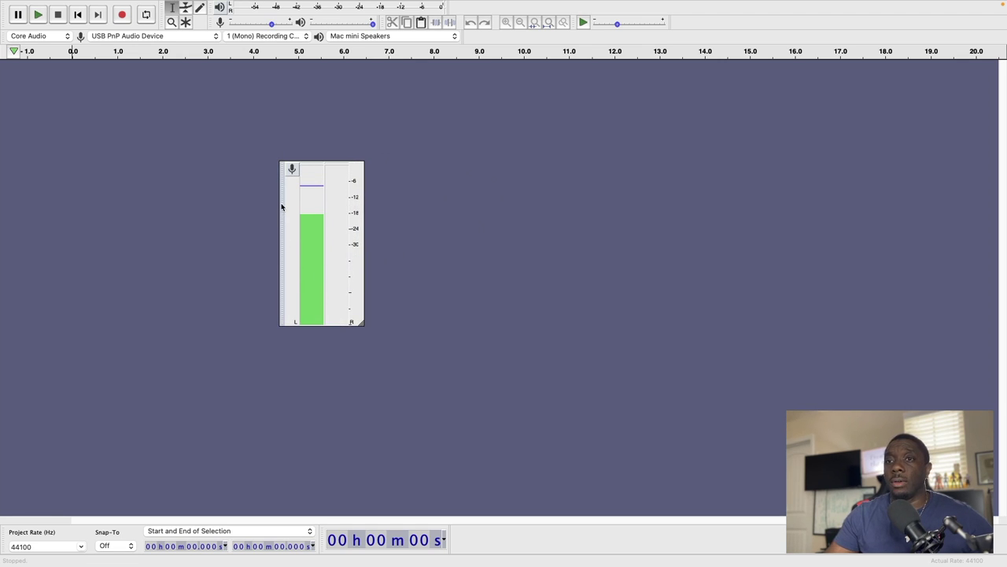
drag(281, 202, 201, 128)
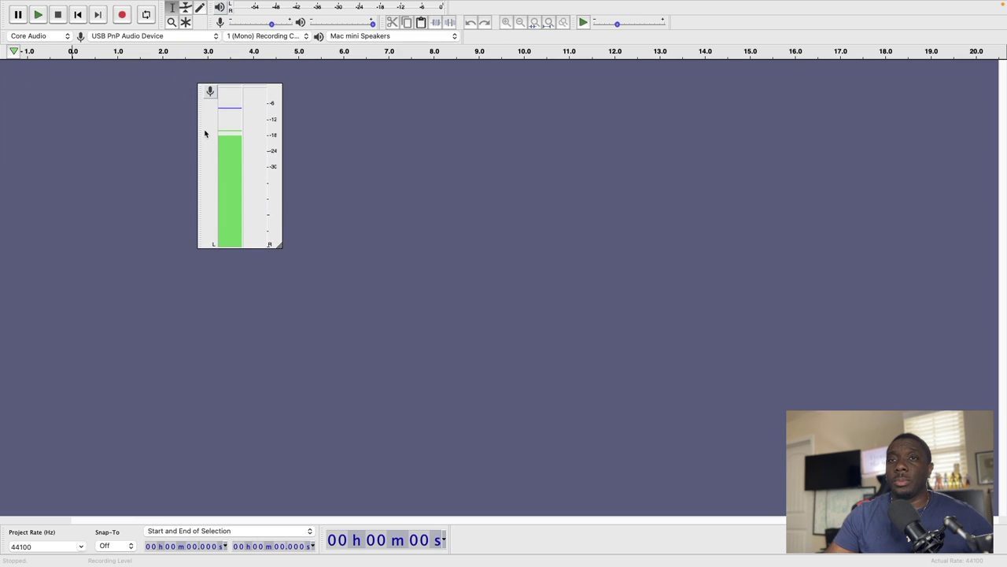
- Reset all toolbars to their default layout with View > Toolbars > Reset Toolbars
mouse_move(196, 6)
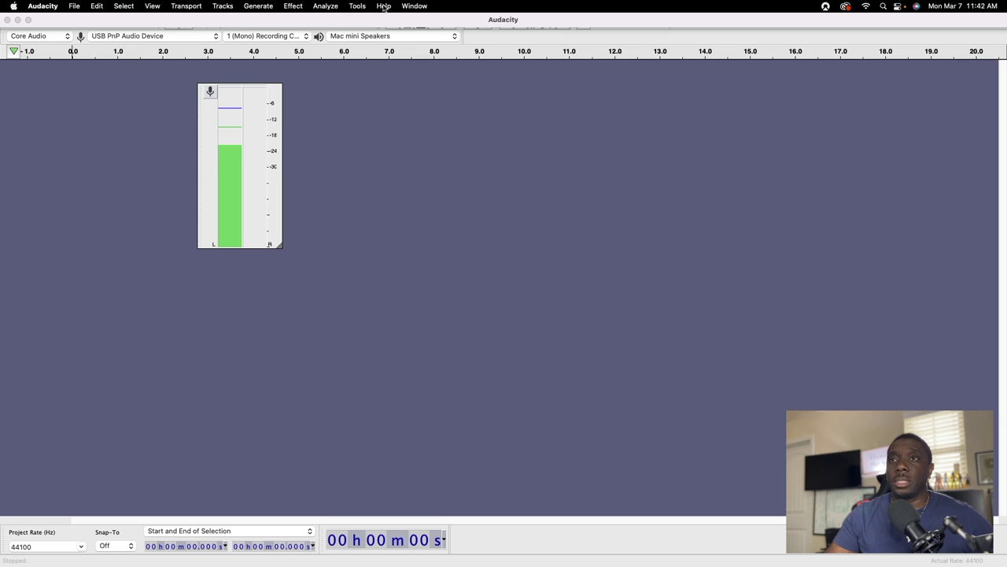
click(152, 5)
mouse_move(236, 132)
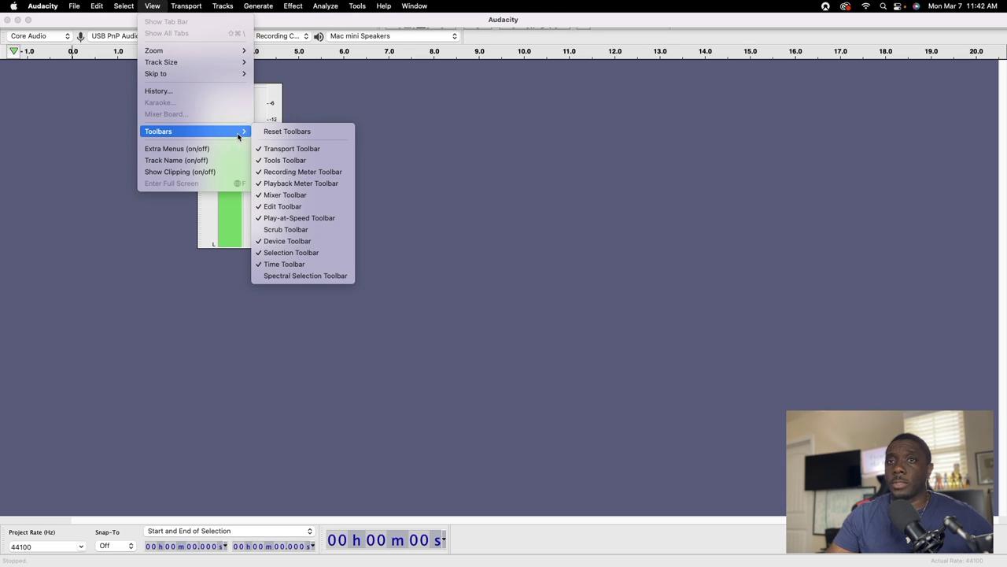
click(294, 135)
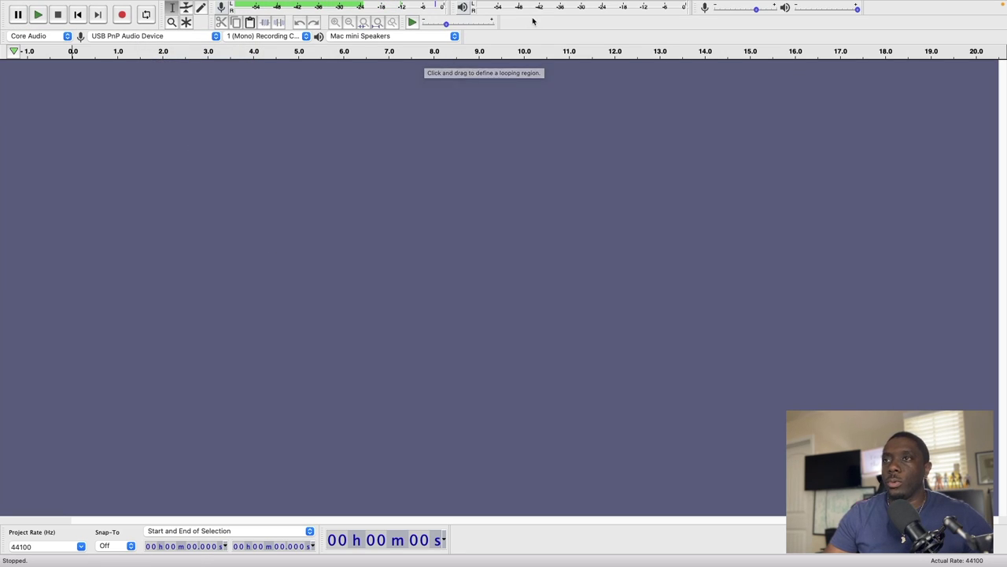
- Record about 9.7 seconds of voice onto a new mono Audio Track #1
mouse_move(761, 12)
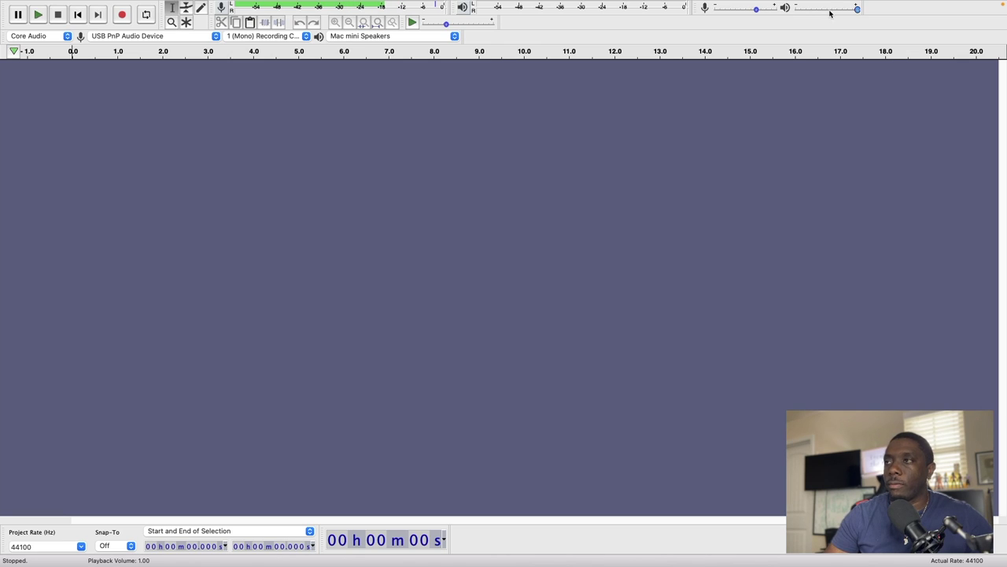
mouse_move(857, 9)
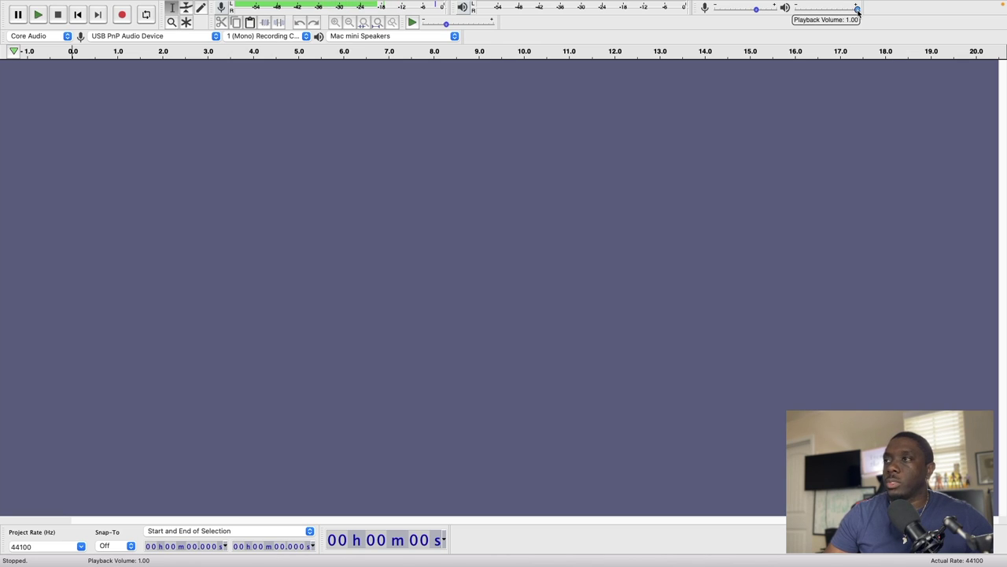
click(122, 16)
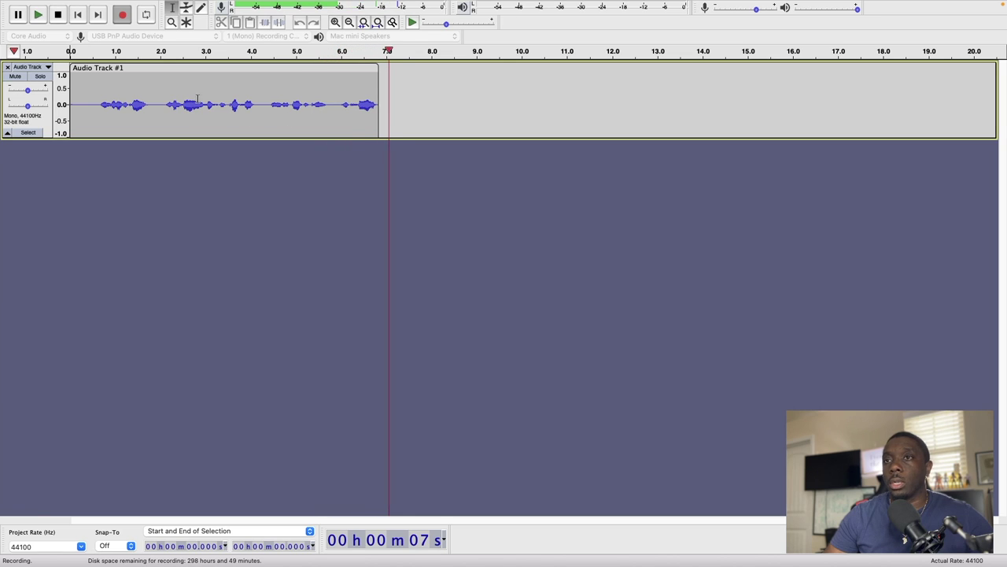
click(59, 15)
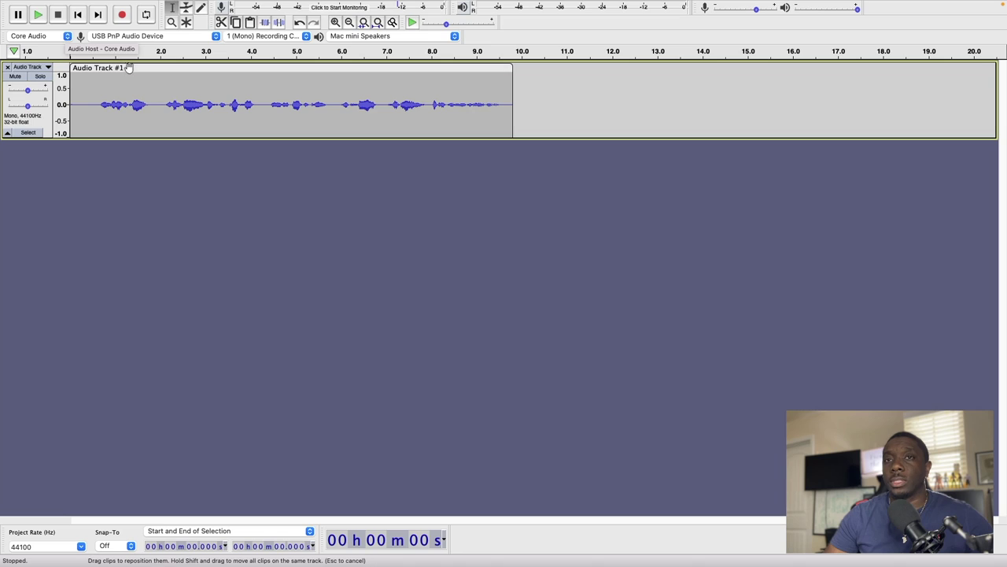
- Play back the recording, then trial-delete the 1.97–4.37 s passage and undo the deletion
click(39, 16)
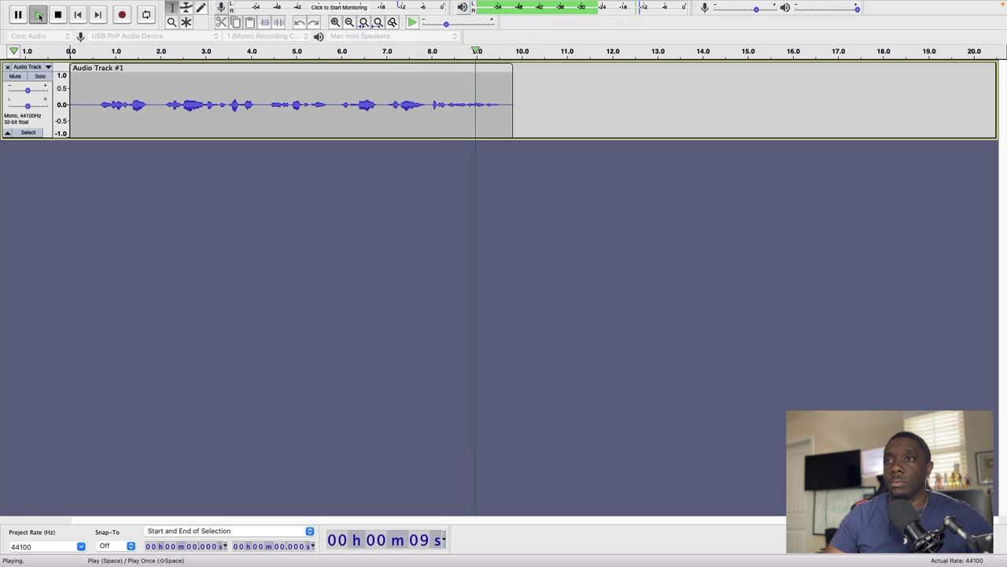
click(39, 15)
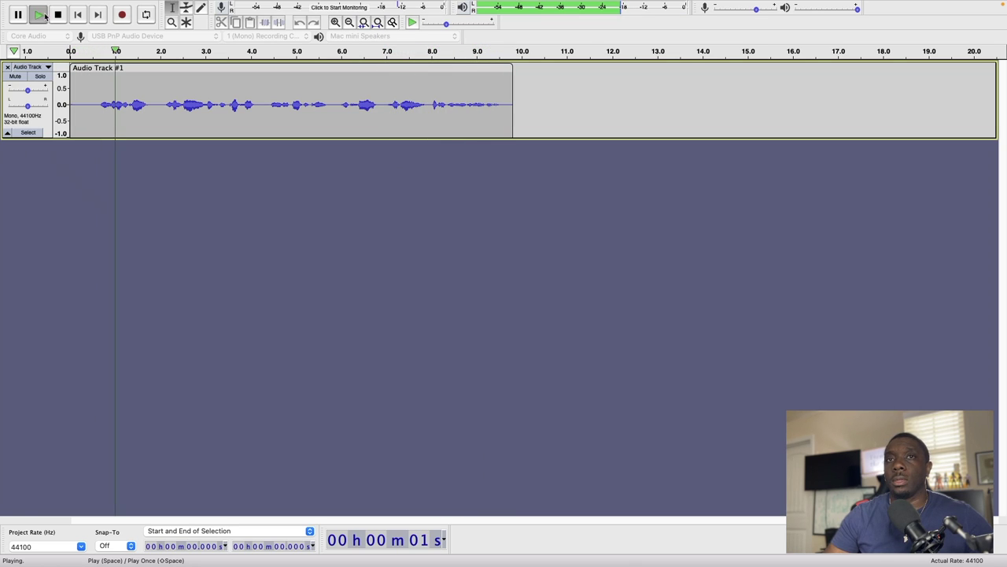
click(57, 15)
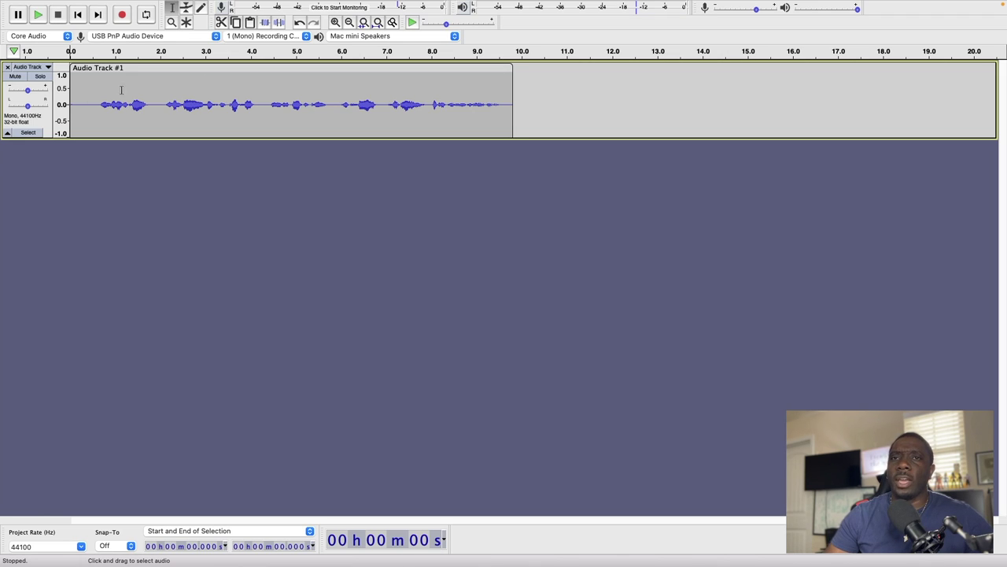
drag(159, 96, 265, 105)
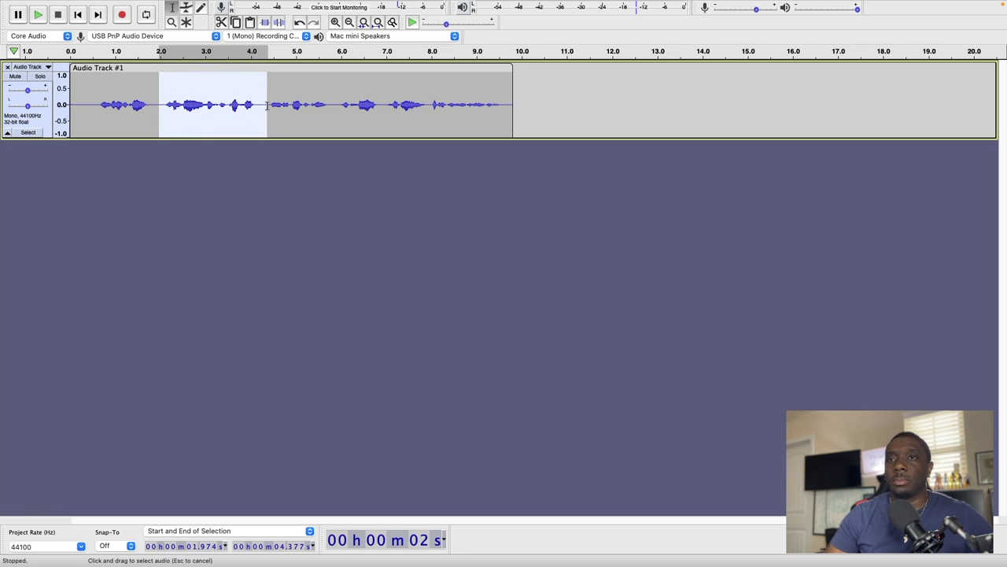
drag(267, 106, 266, 106)
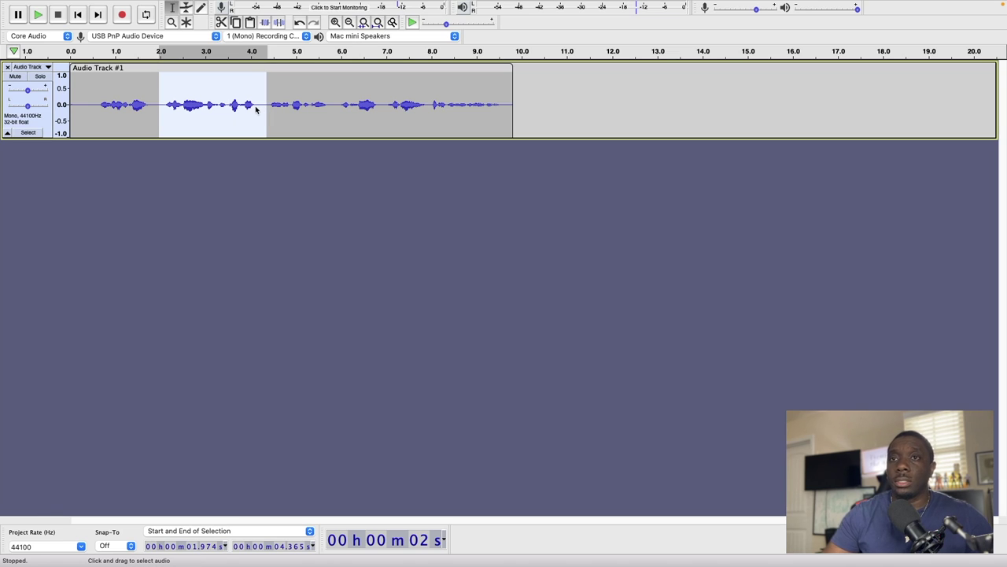
key(Delete)
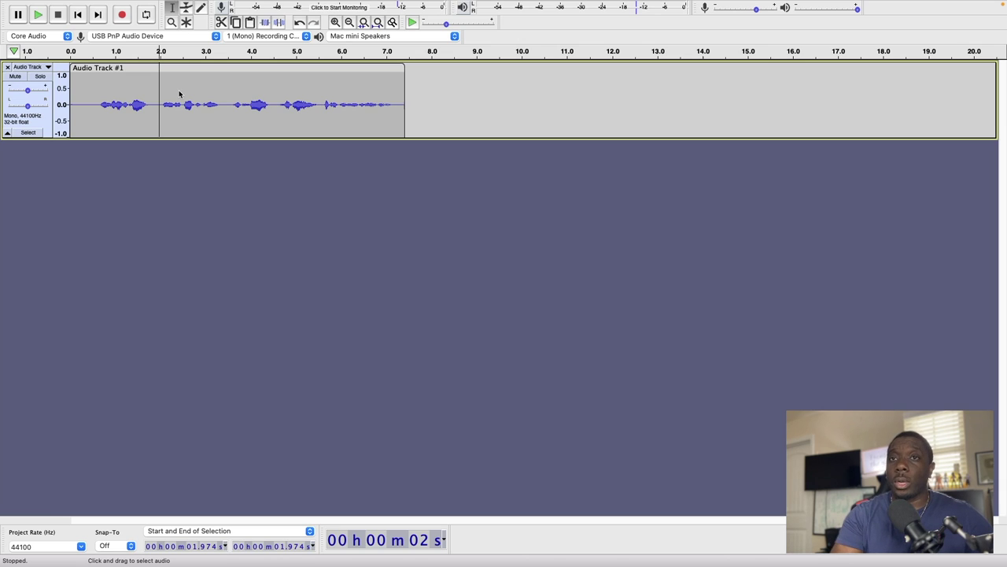
key(super+z)
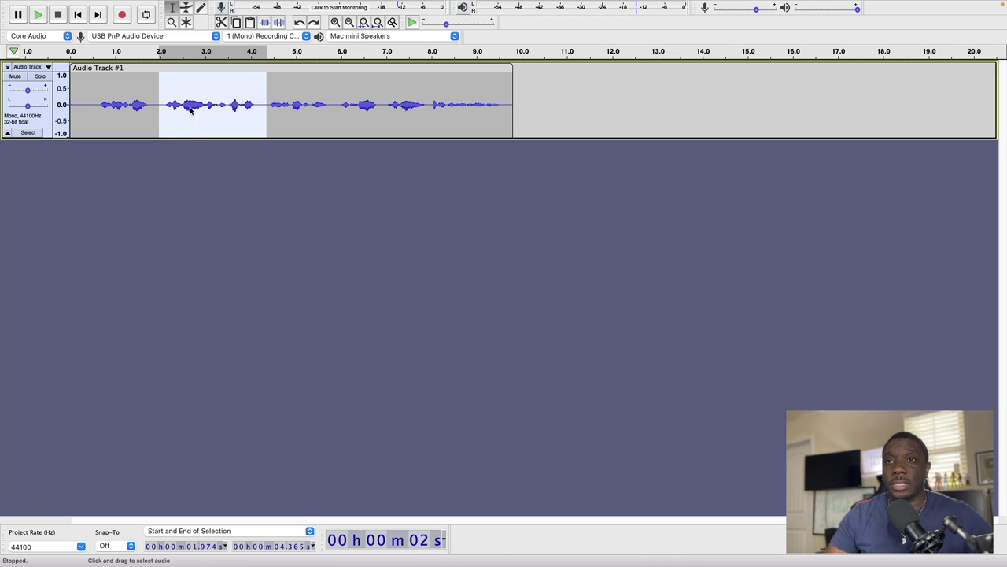
- Select the passage from about 2.08 s to 4.37 s
click(295, 103)
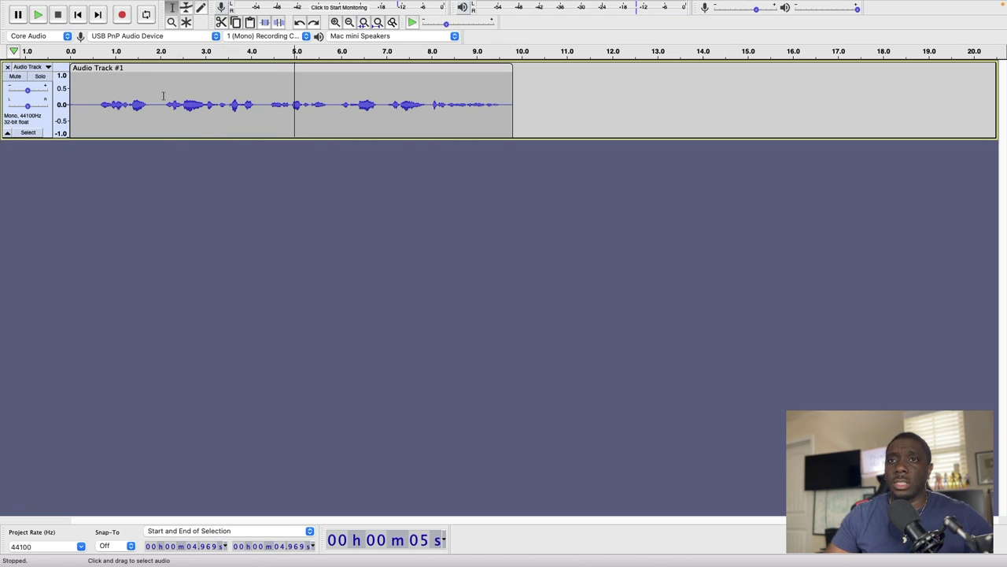
drag(163, 95, 268, 104)
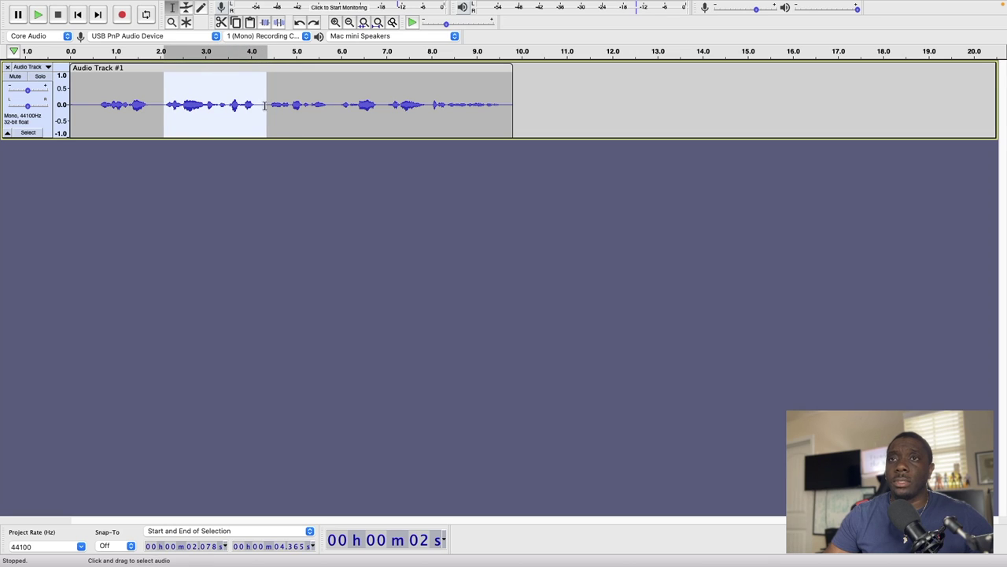
mouse_move(200, 6)
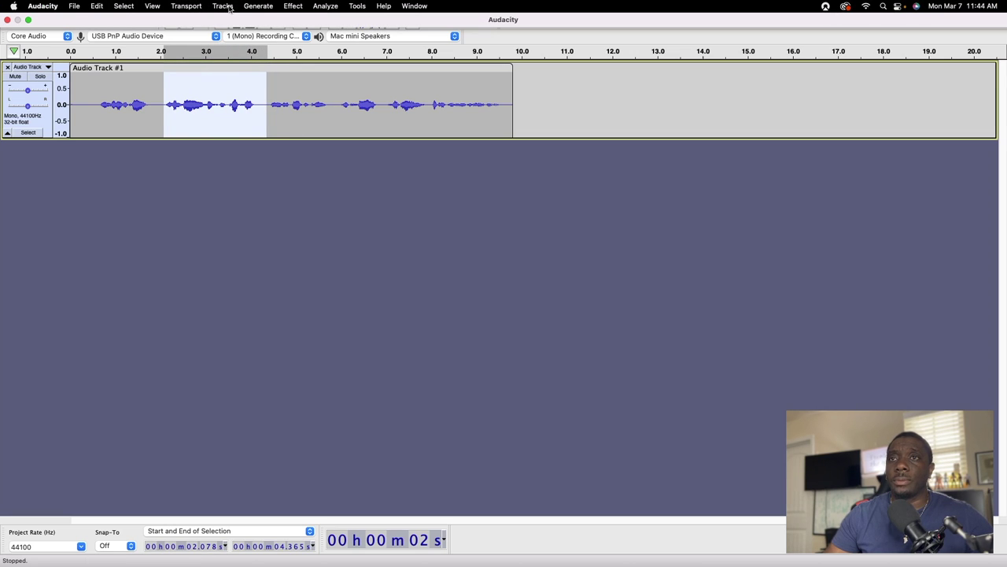
- Apply the Phaser effect at default settings to the 2.08–4.37 s passage, then deselect
click(292, 7)
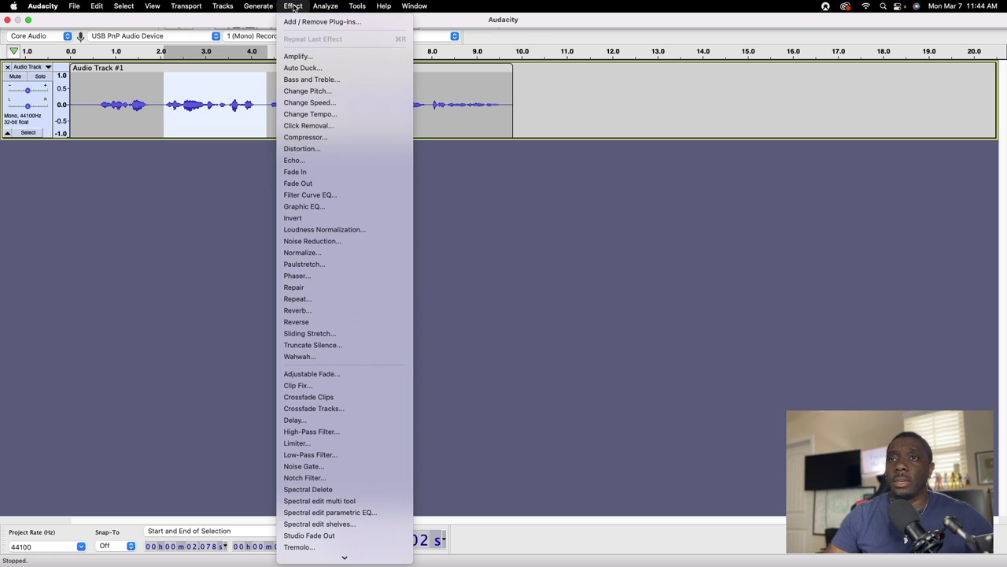
click(330, 277)
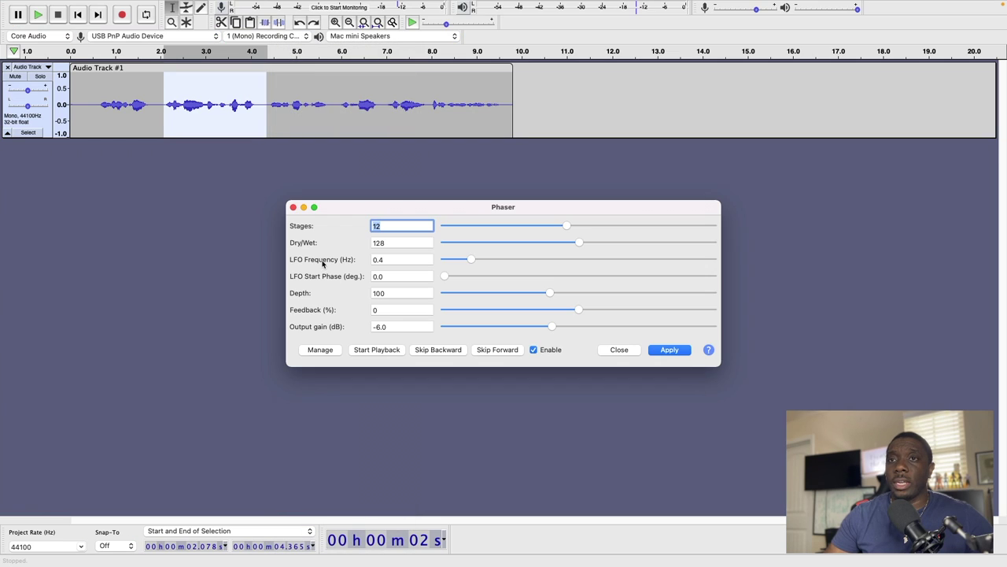
click(663, 351)
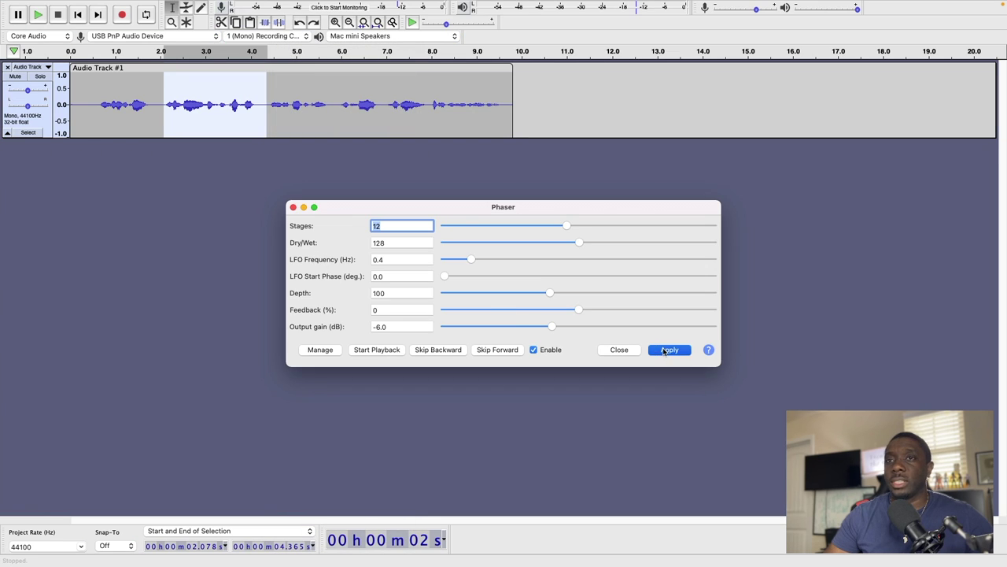
click(618, 350)
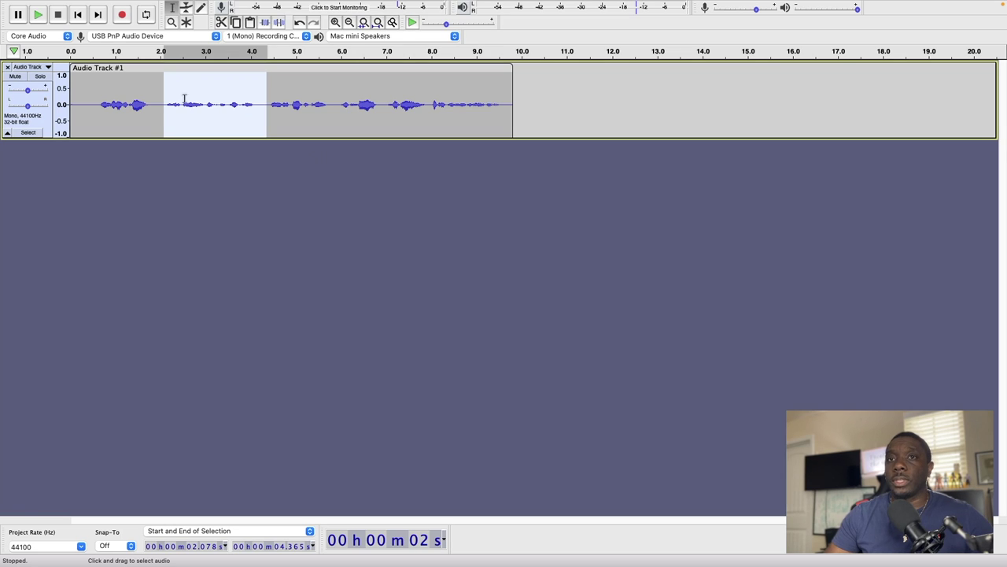
click(82, 88)
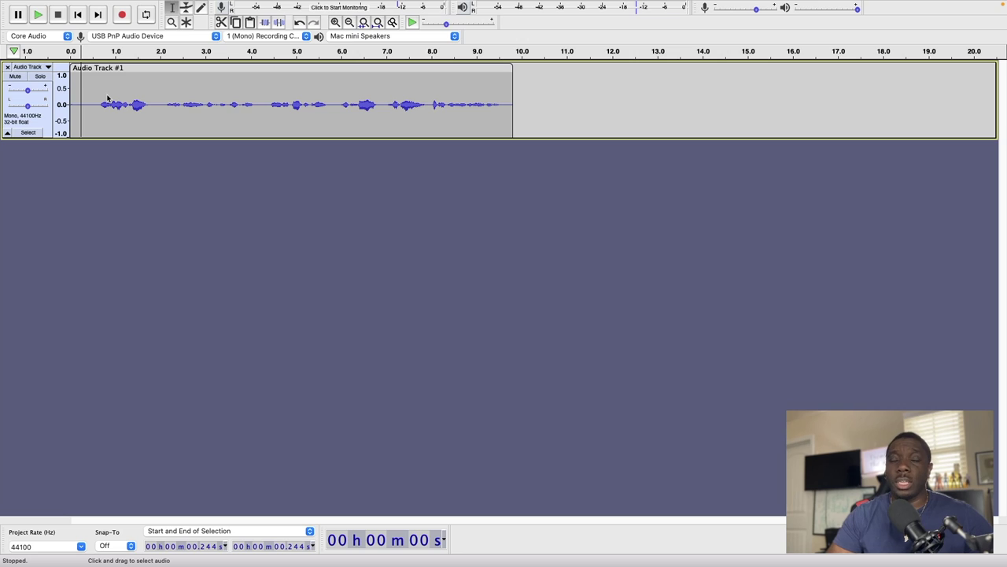
- Play the recording, then select the phased 1.94–4.39 s passage and undo the Phaser
key(space)
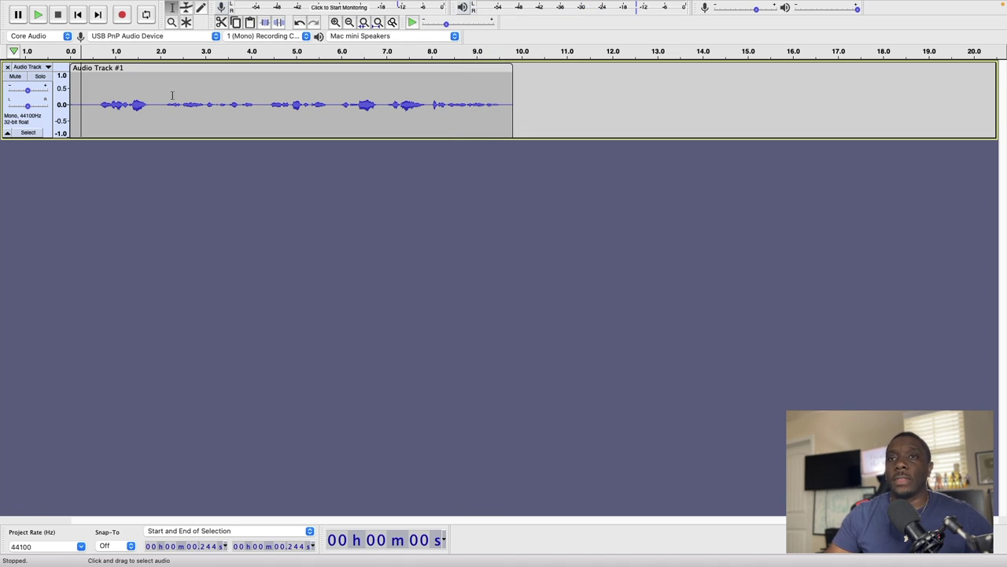
drag(157, 93, 267, 93)
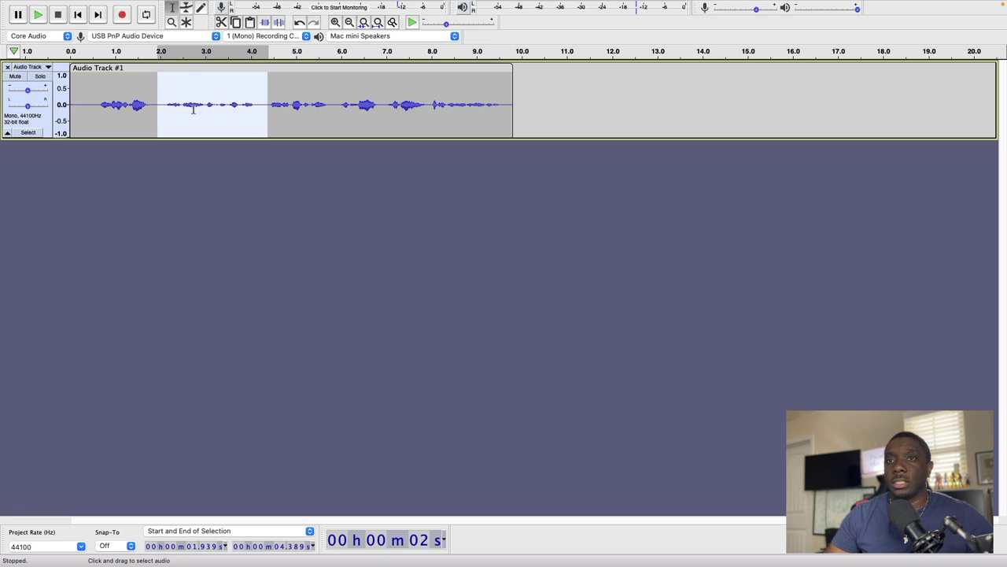
mouse_move(178, 4)
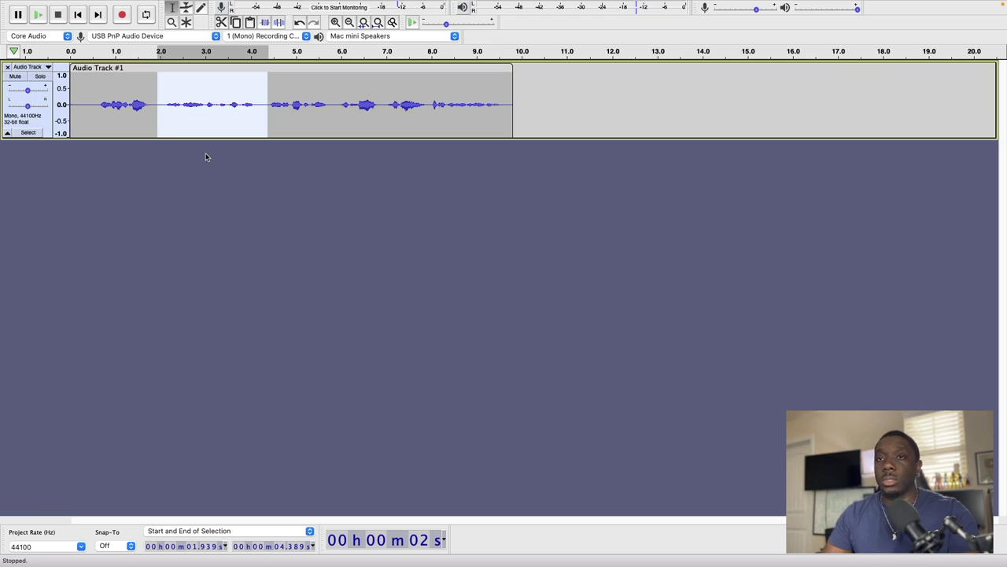
key(super+r)
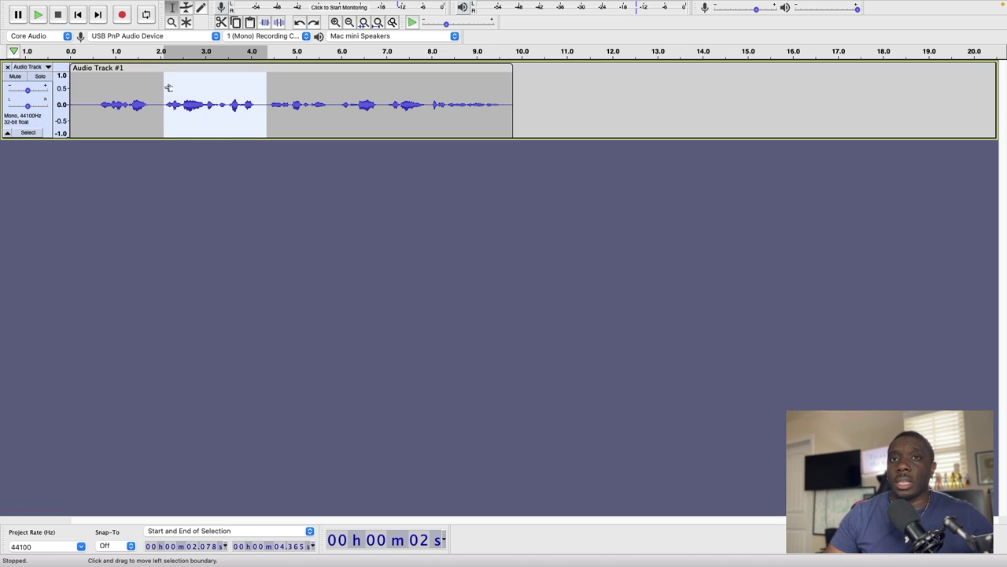
- Clear the selection and zoom out so the whole recording shows in a 0–19 s view
click(94, 181)
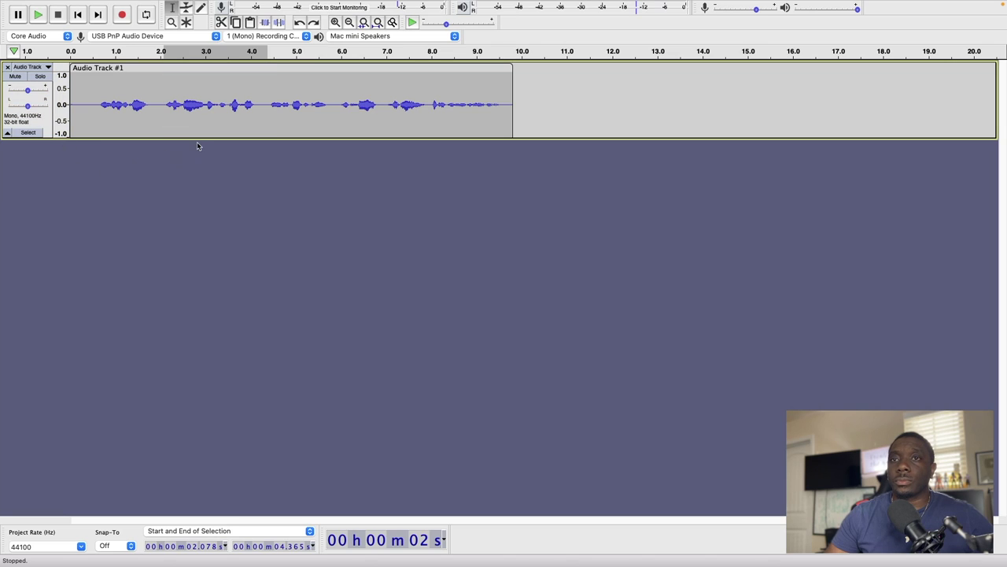
click(363, 22)
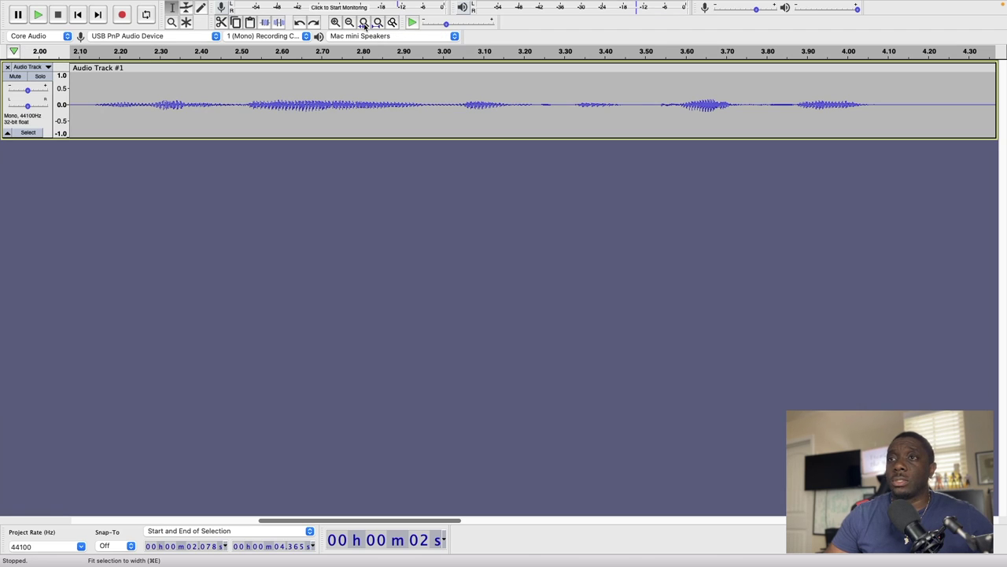
click(378, 22)
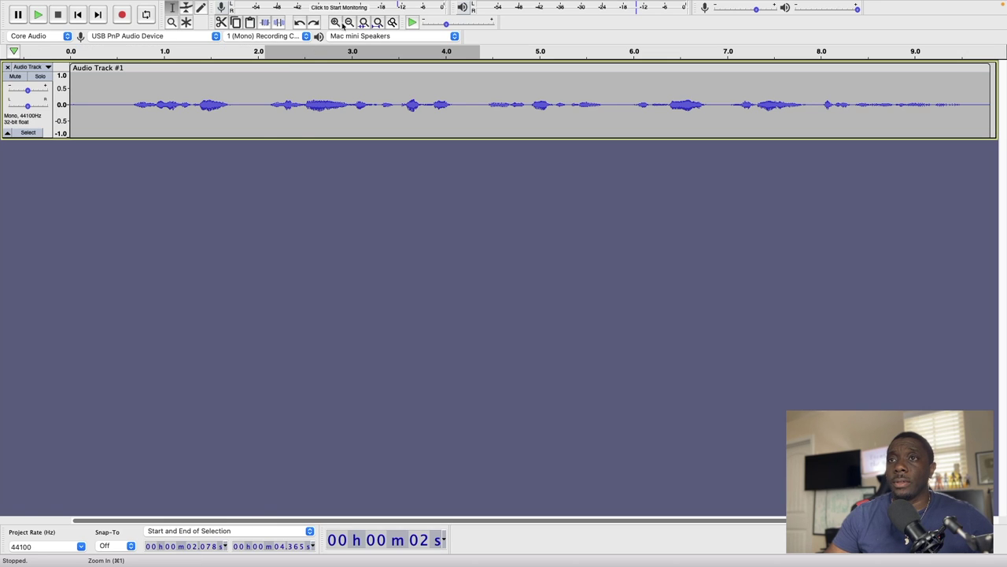
click(350, 23)
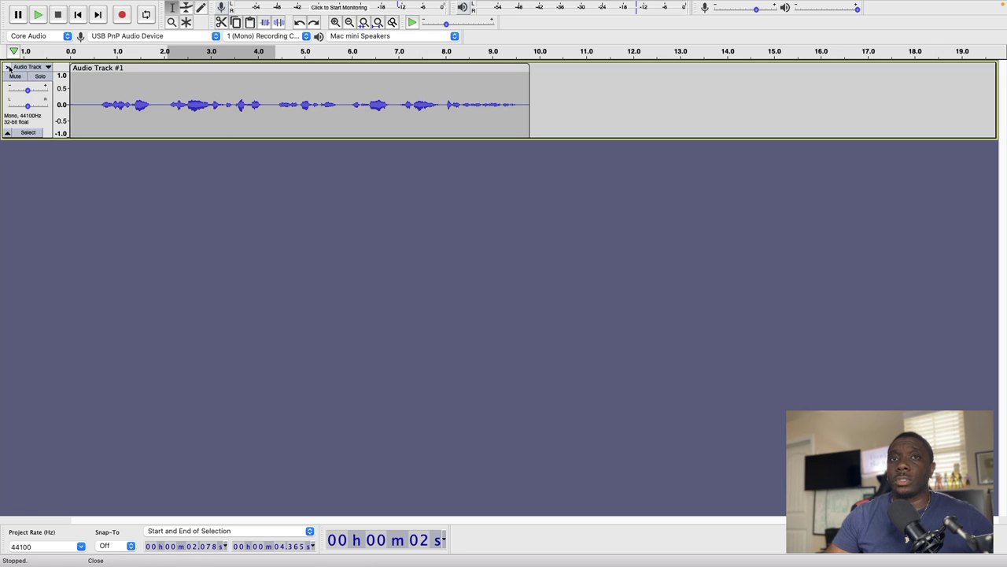
- Remove the old track and record a new voice take of about 18.9 seconds
click(7, 66)
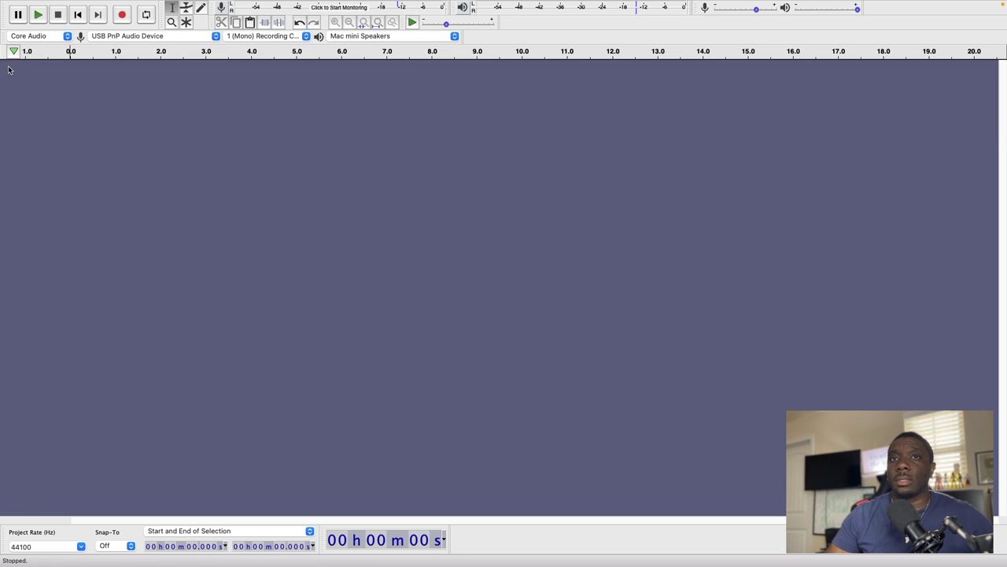
click(123, 16)
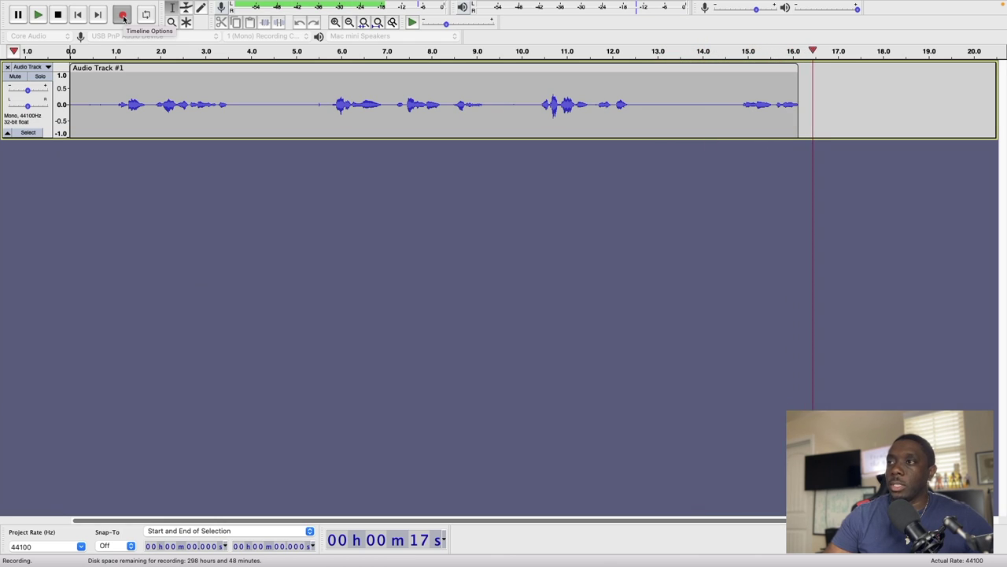
click(77, 14)
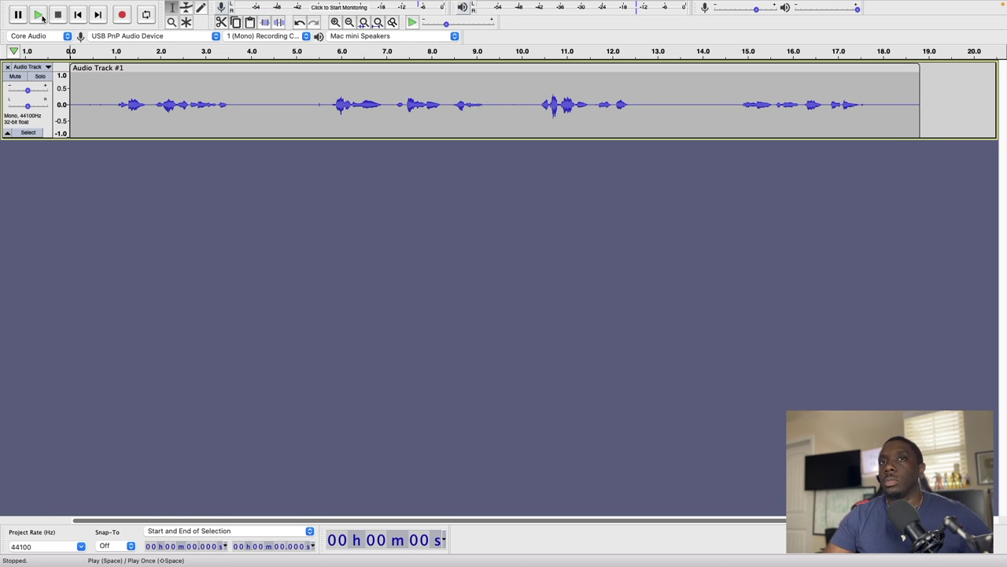
click(42, 15)
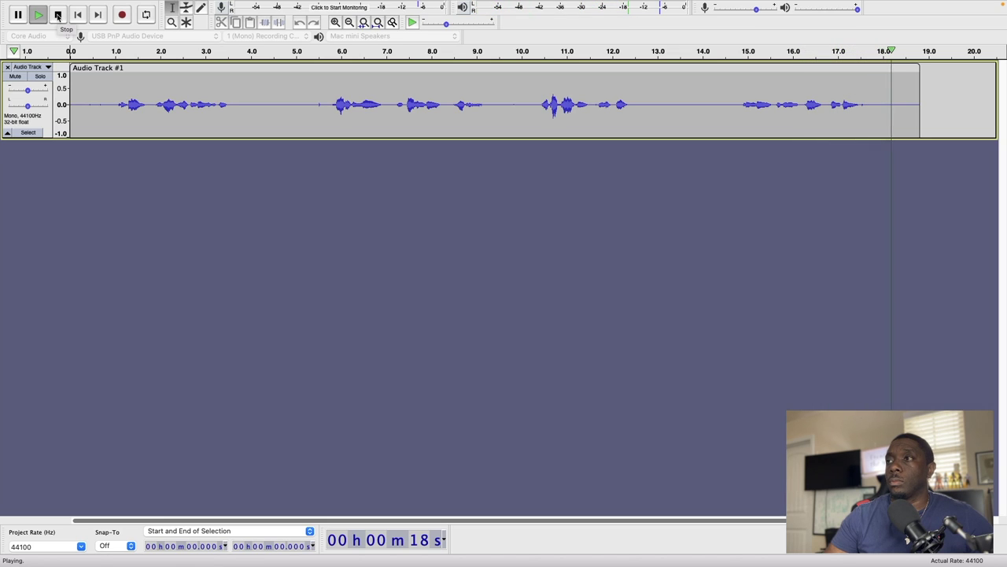
click(58, 15)
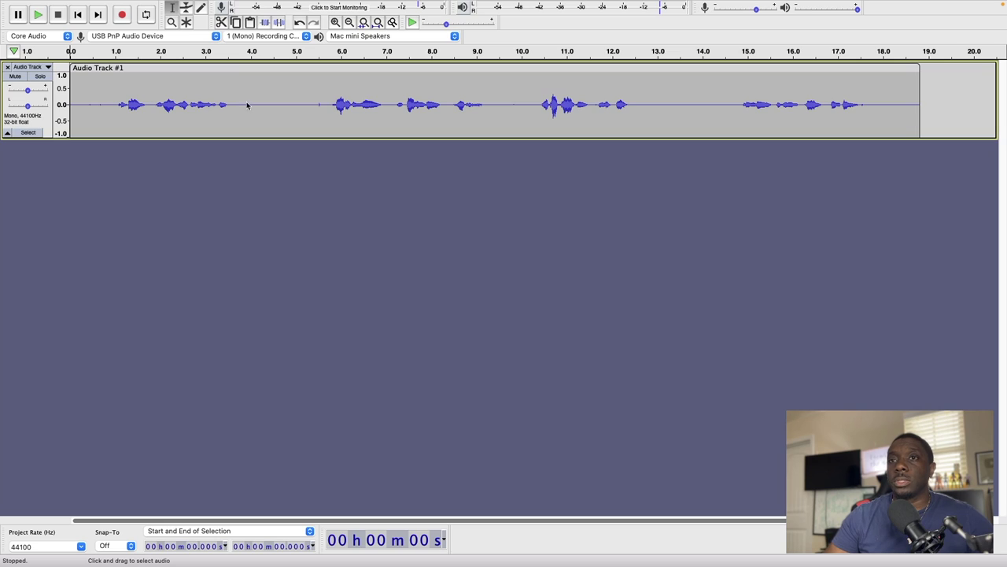
- Delete the silent gaps at 3.843–5.433 s, 11.018–13.096 s and 7.848–8.673 s
drag(243, 98, 316, 115)
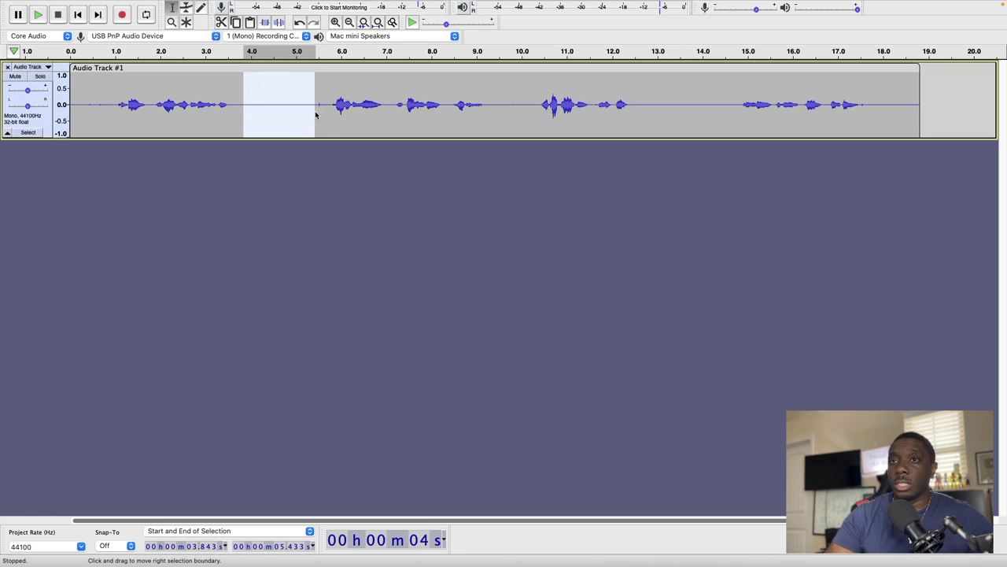
key(Delete)
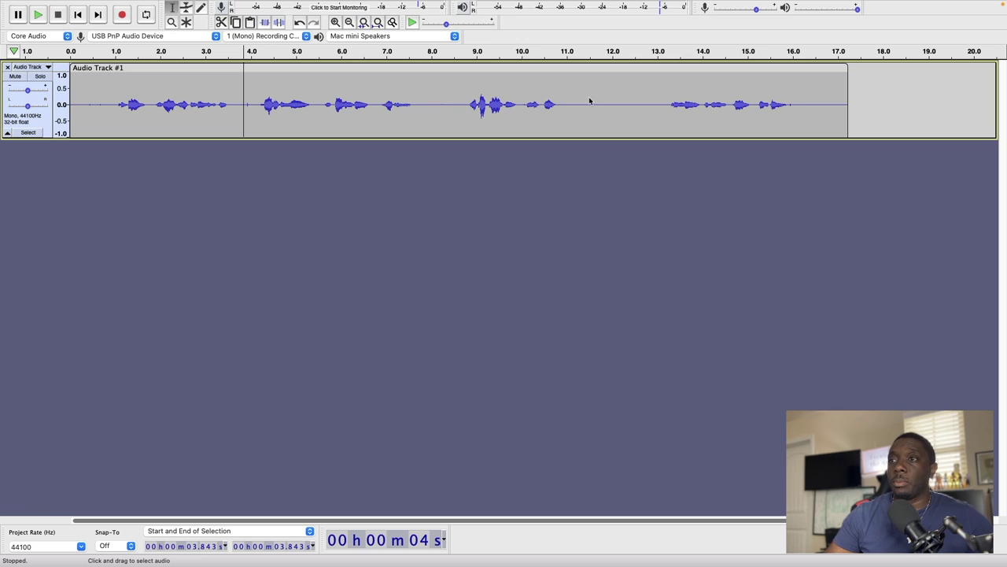
drag(567, 85, 657, 114)
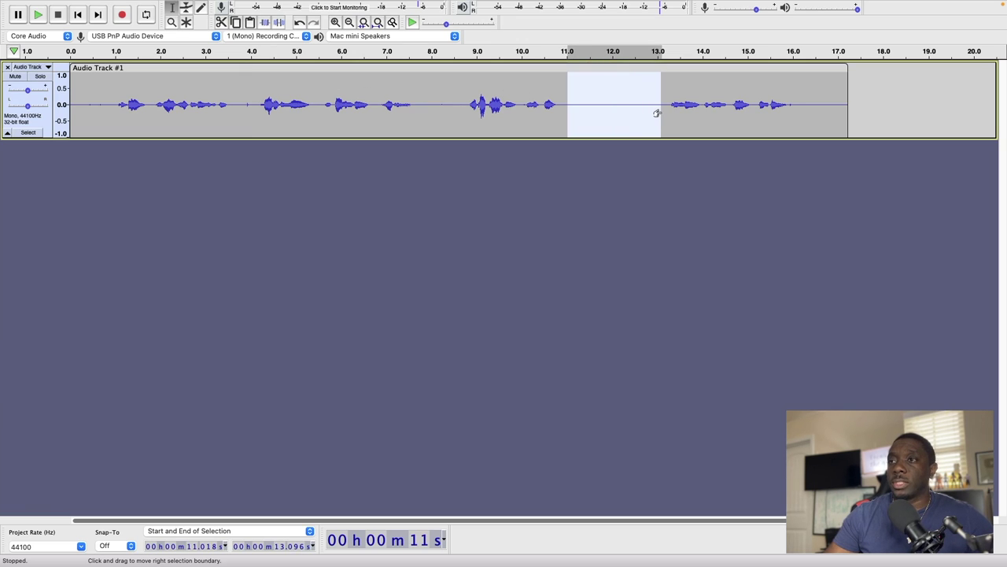
key(Delete)
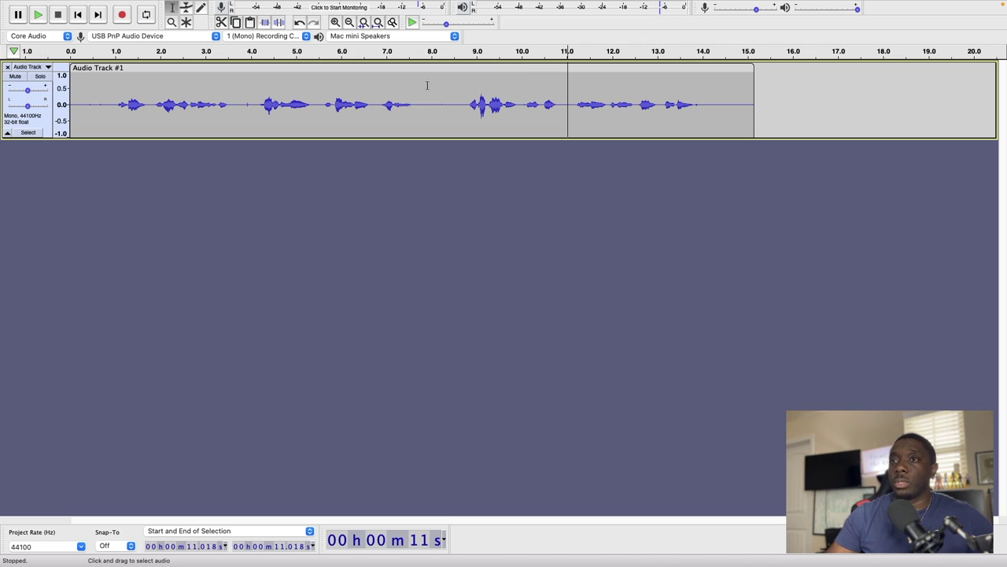
drag(425, 85, 461, 112)
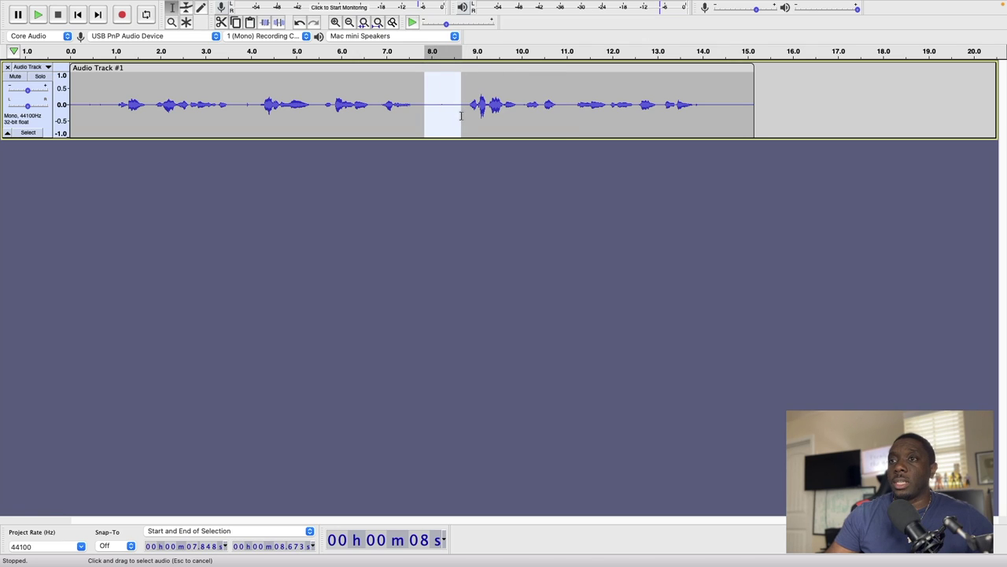
key(Delete)
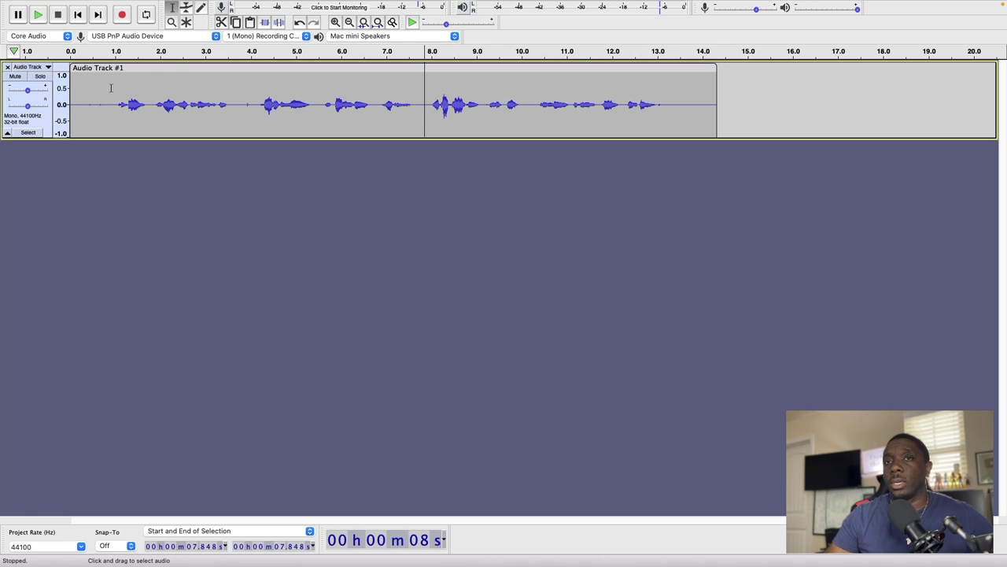
click(112, 87)
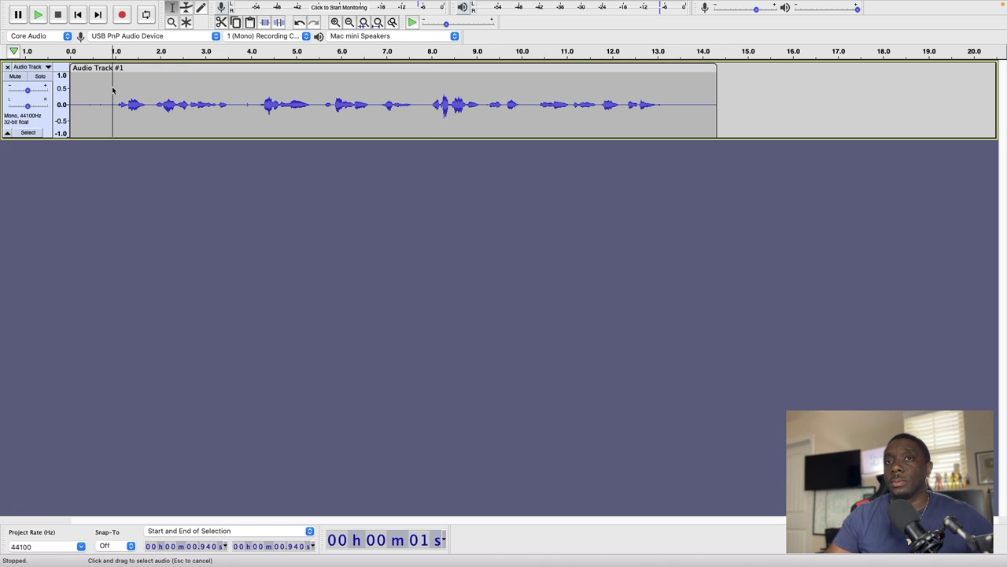
click(38, 16)
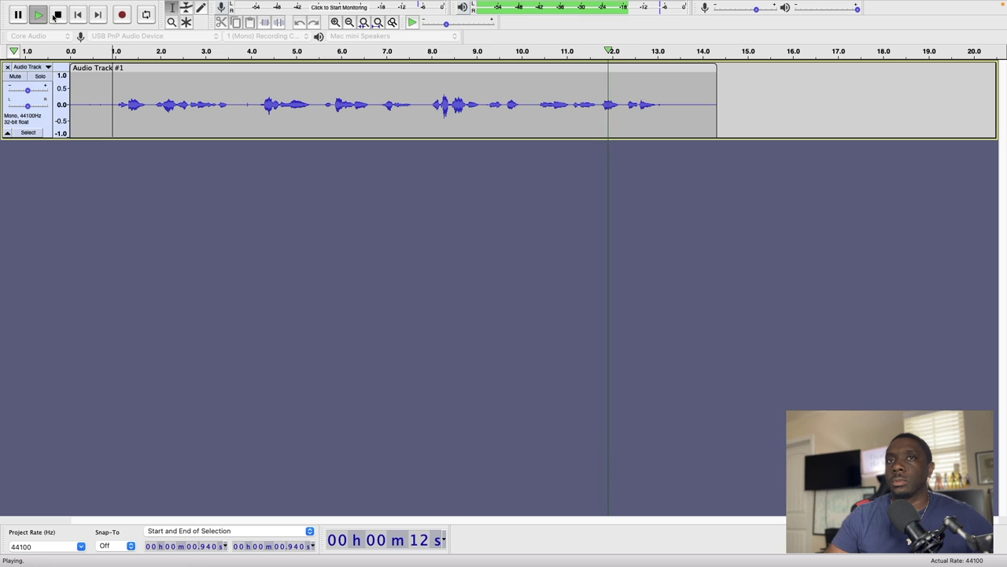
click(59, 15)
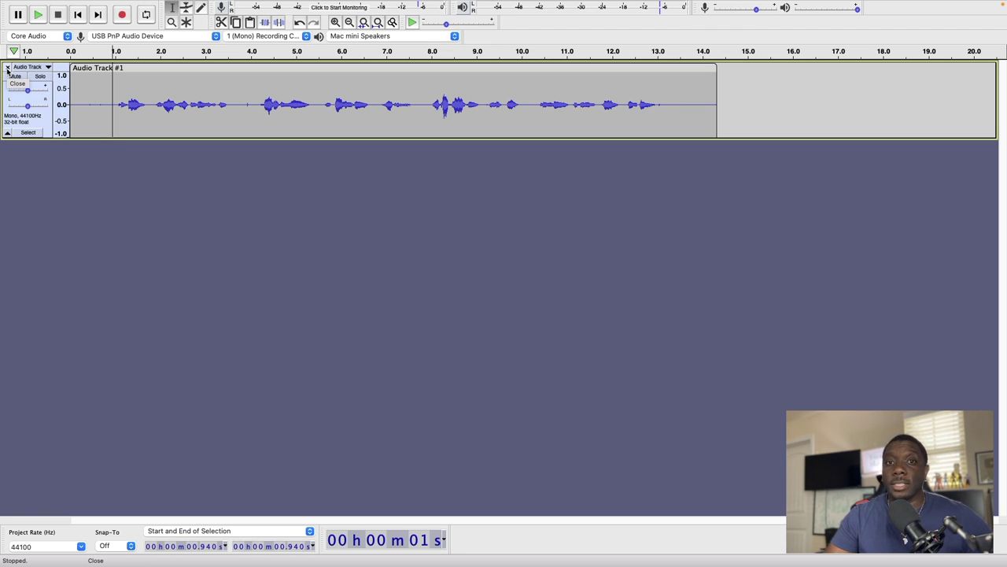
- Set up a WAV export named test in the Audio folder with Signed 32-bit PCM encoding
click(107, 74)
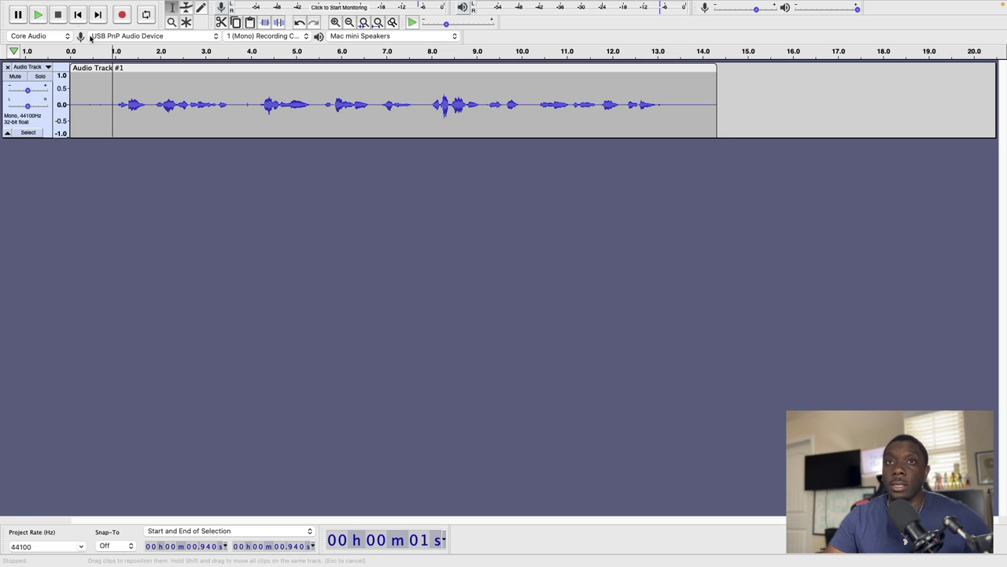
mouse_move(11, 6)
click(75, 6)
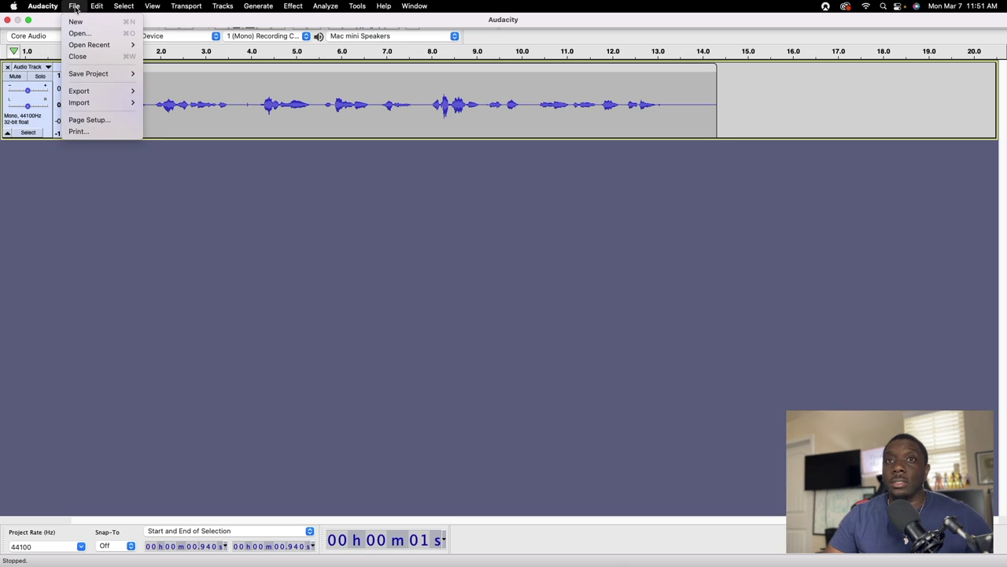
mouse_move(111, 91)
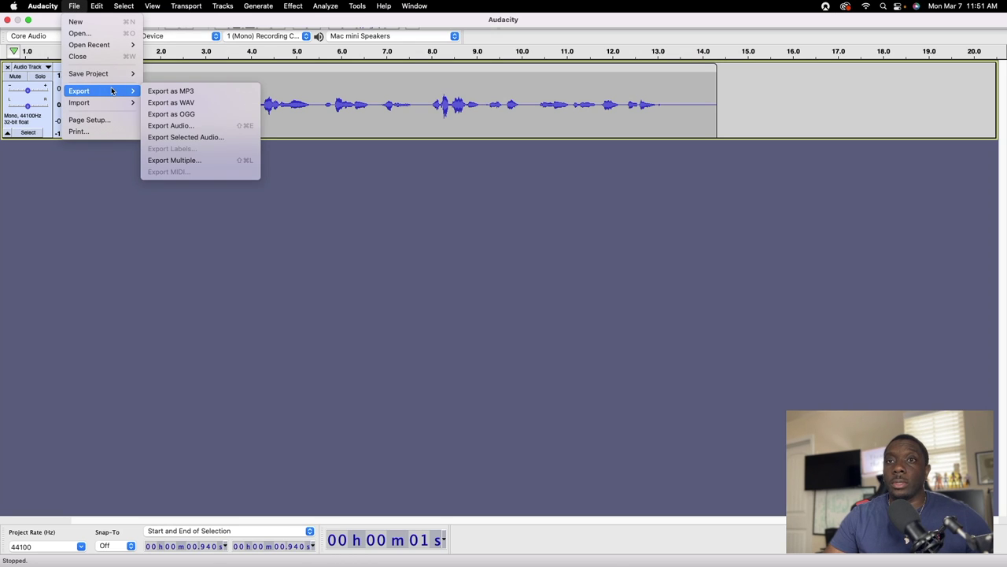
click(206, 107)
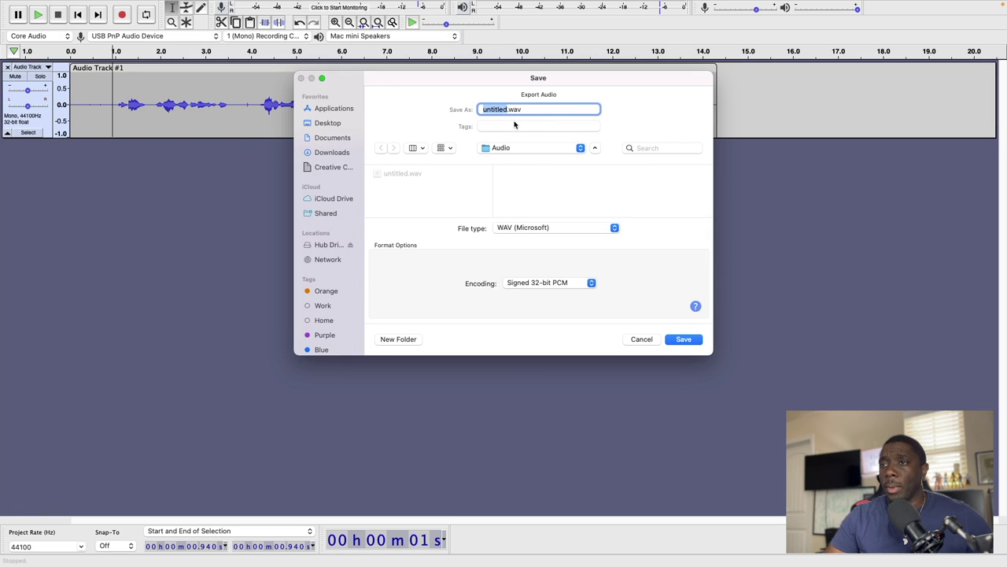
text(test)
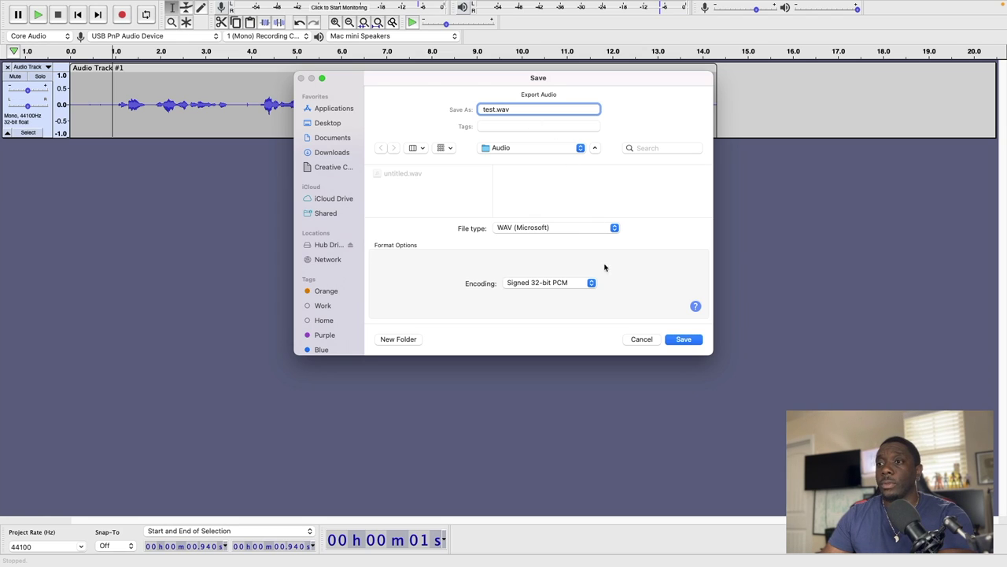
click(592, 282)
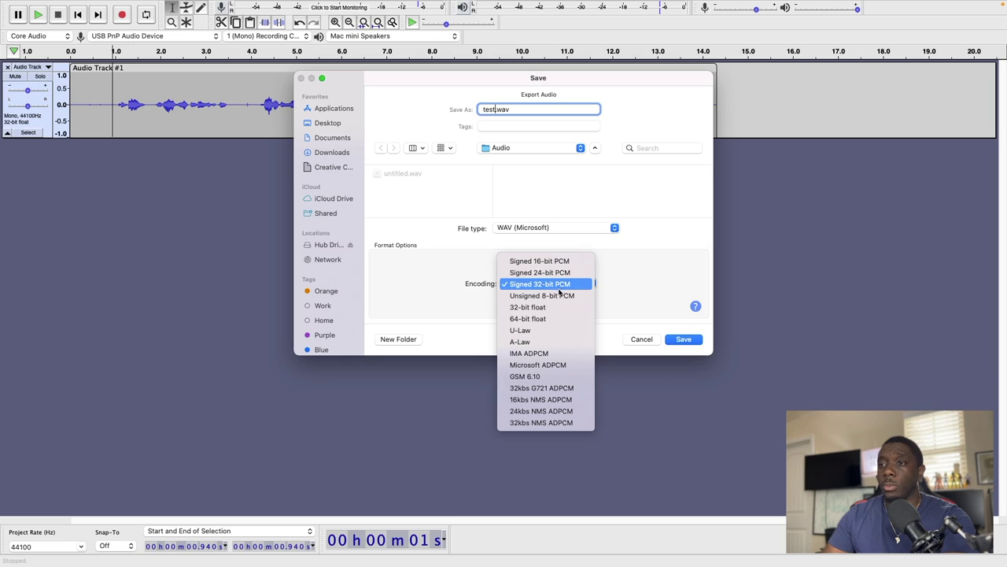
click(560, 285)
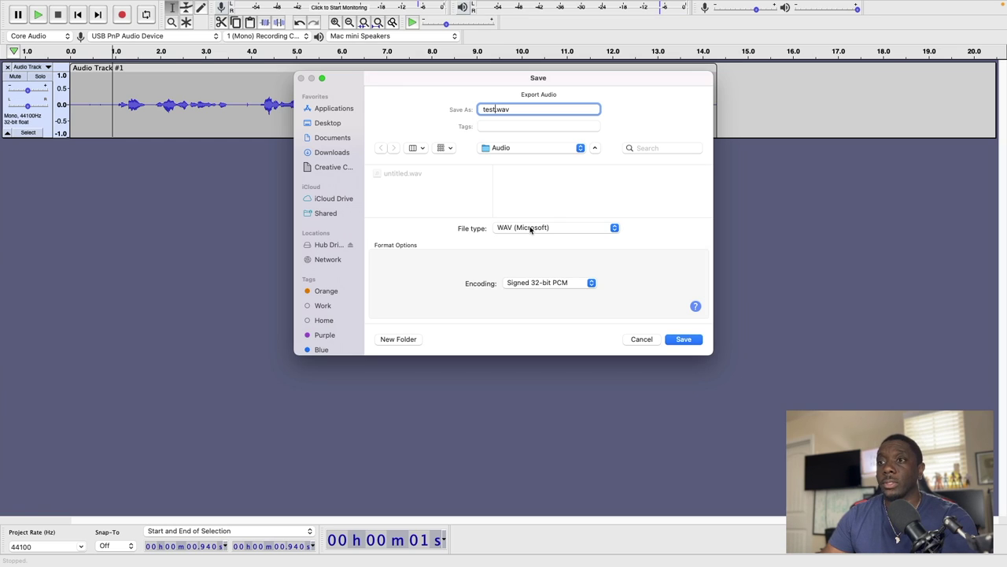
- Save the export as test.wav, leaving the metadata tags unchanged
click(685, 339)
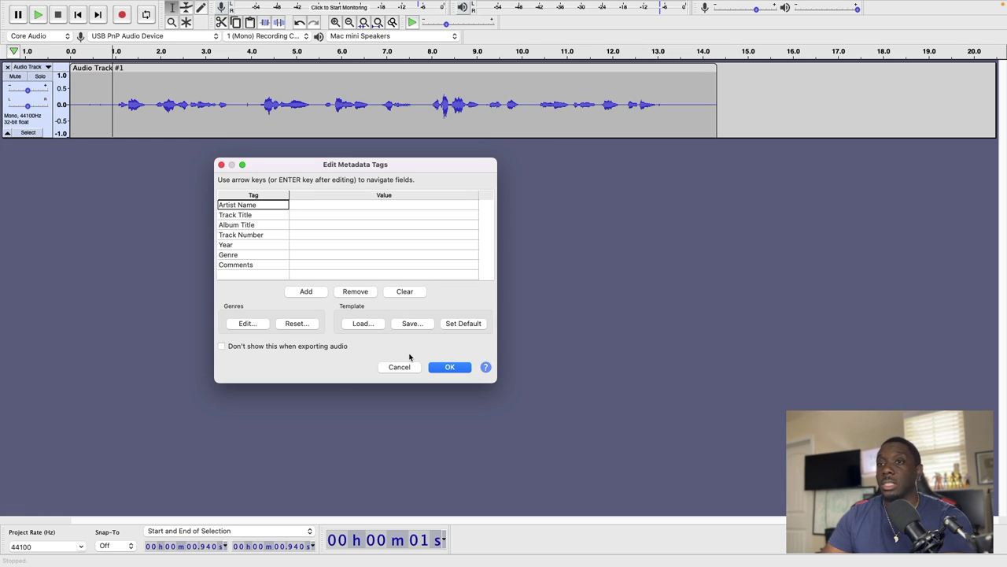
click(446, 367)
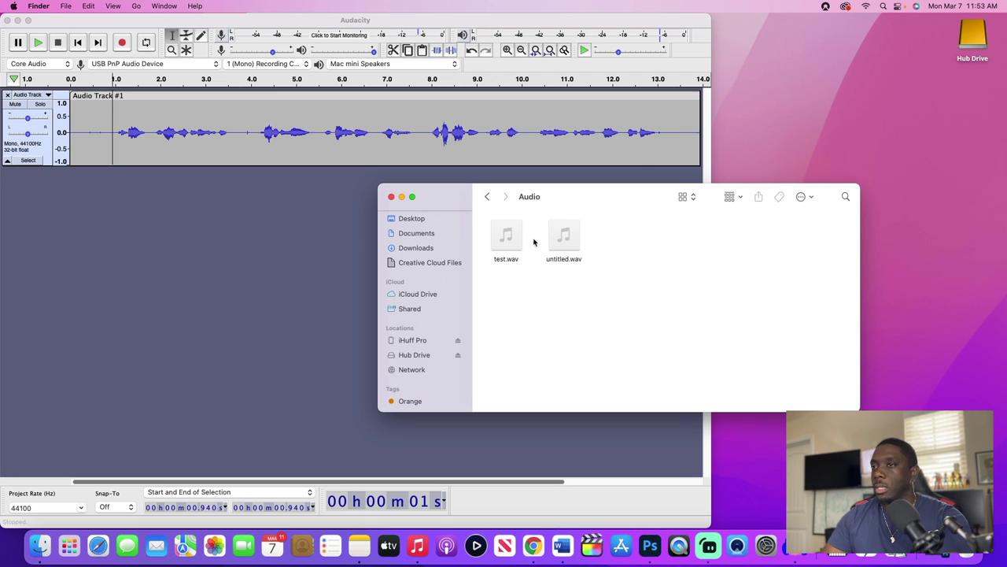
- Open test.wav from the Audio folder to play it in Music
click(513, 250)
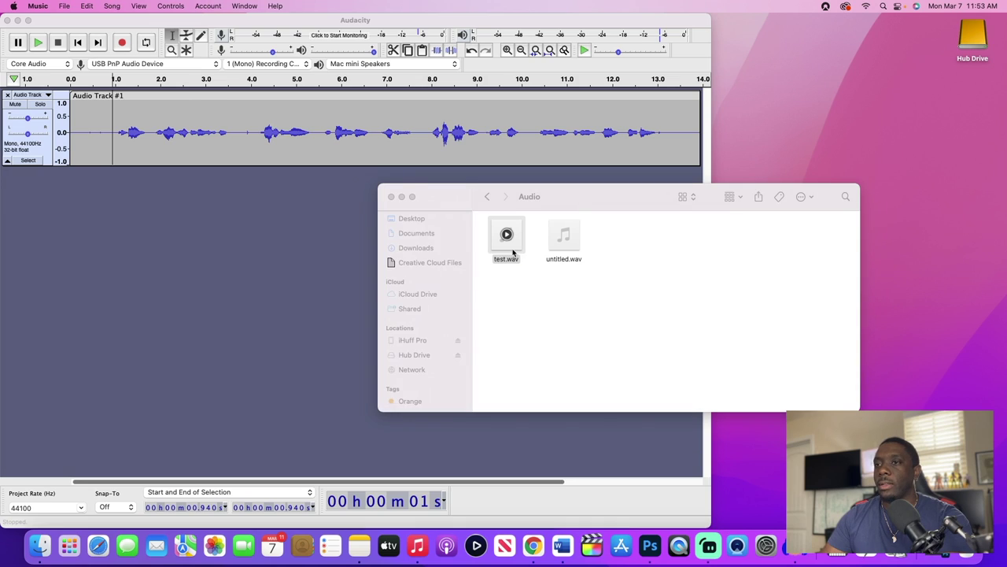